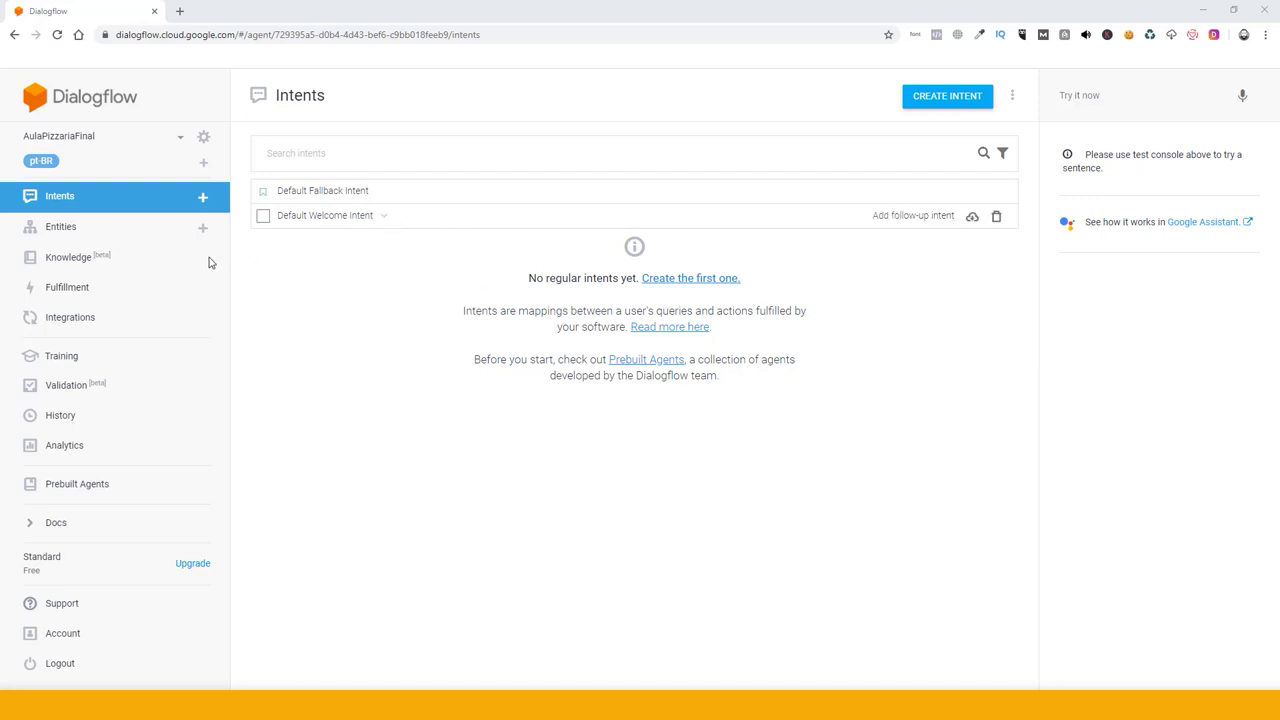
# Step: Create a new intent and name it "cadastro"
pyautogui.click(203, 199)
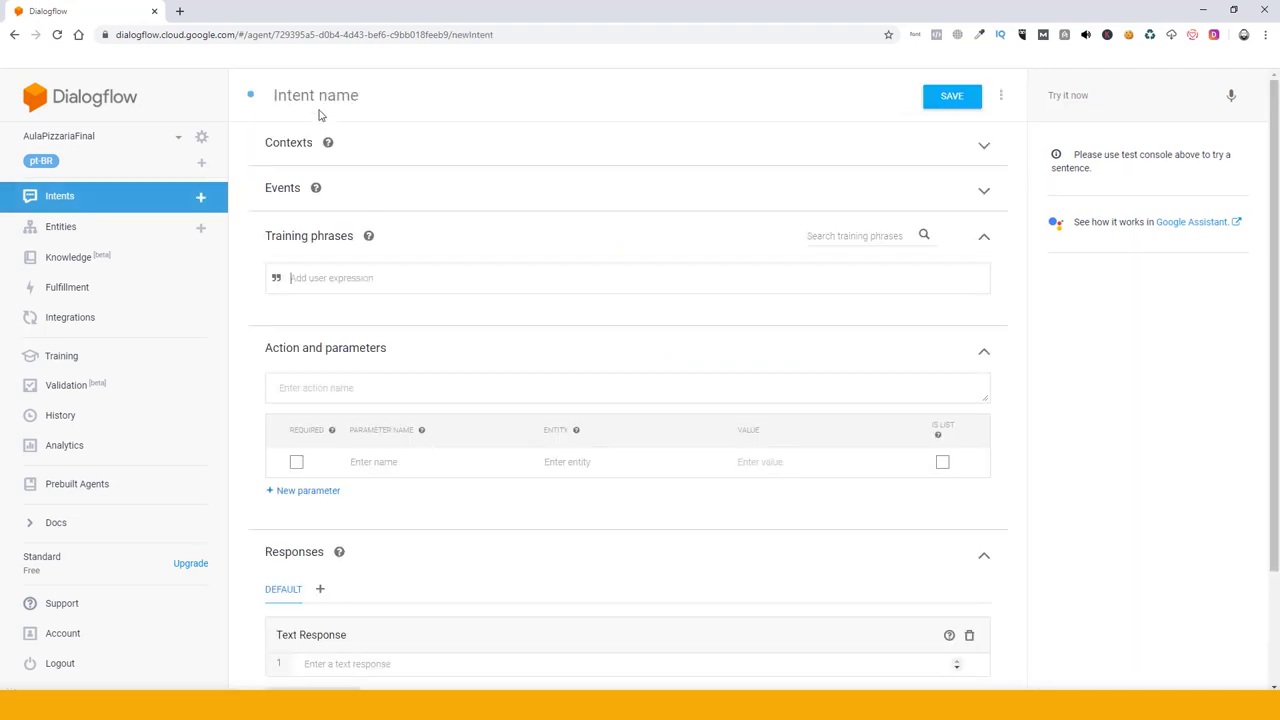
pyautogui.click(315, 95)
pyautogui.write('cadastro')
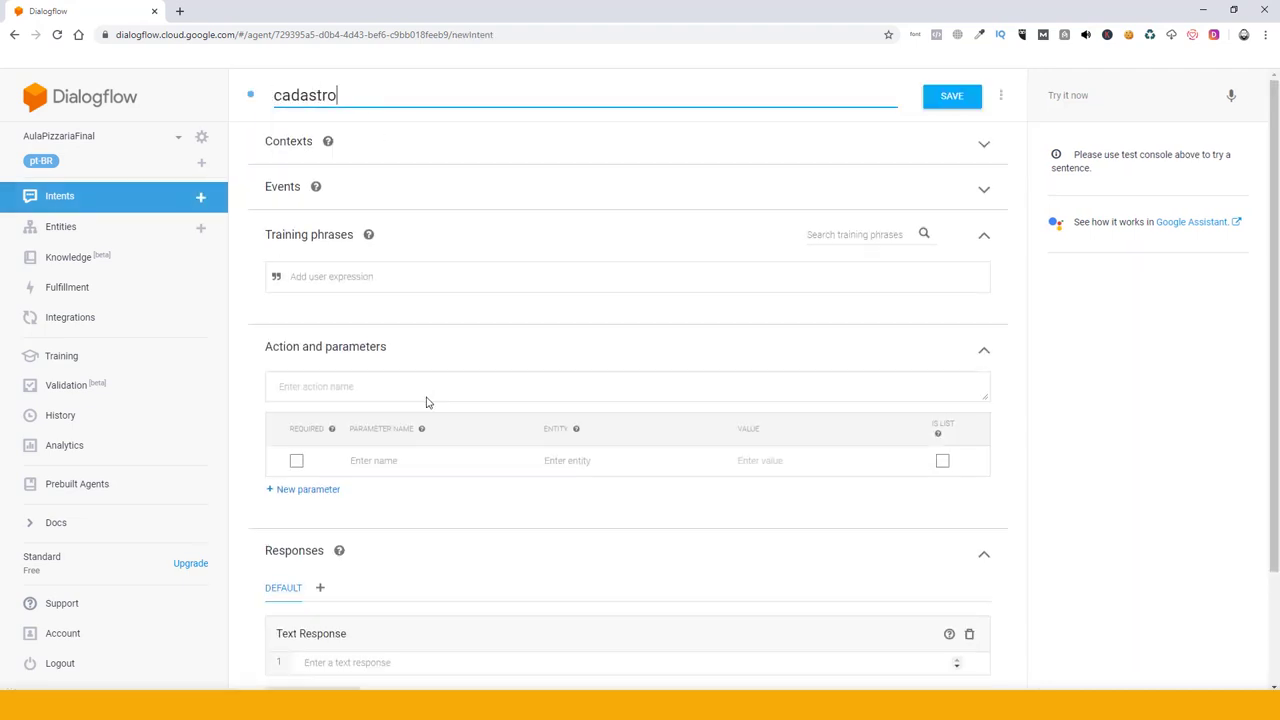
pyautogui.scroll(-2, 428, 400)
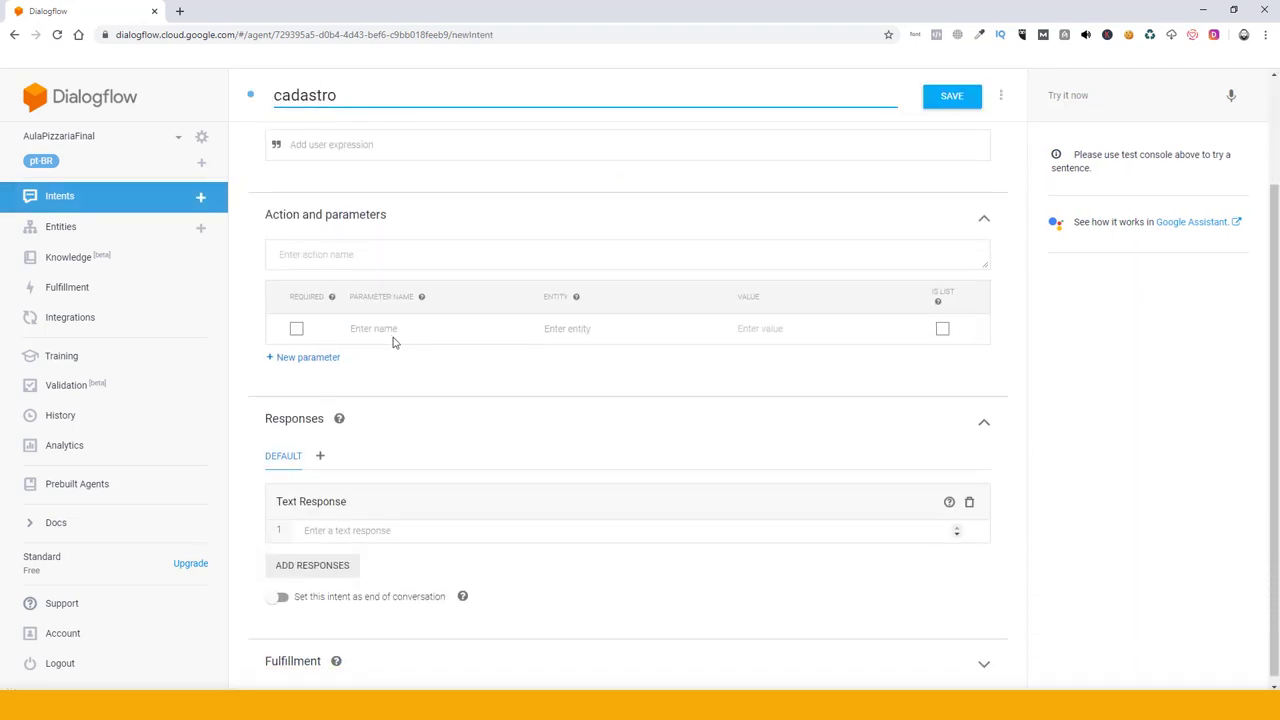
pyautogui.click(394, 338)
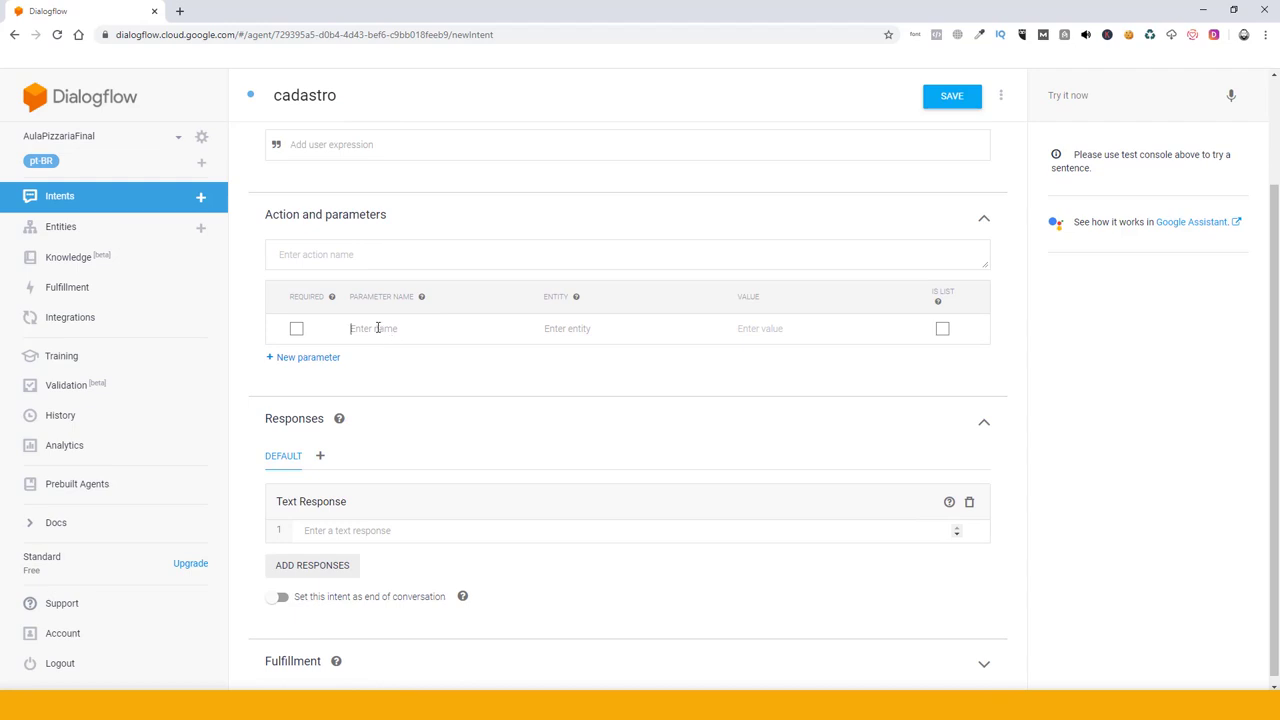
pyautogui.write('nome@sys.any')
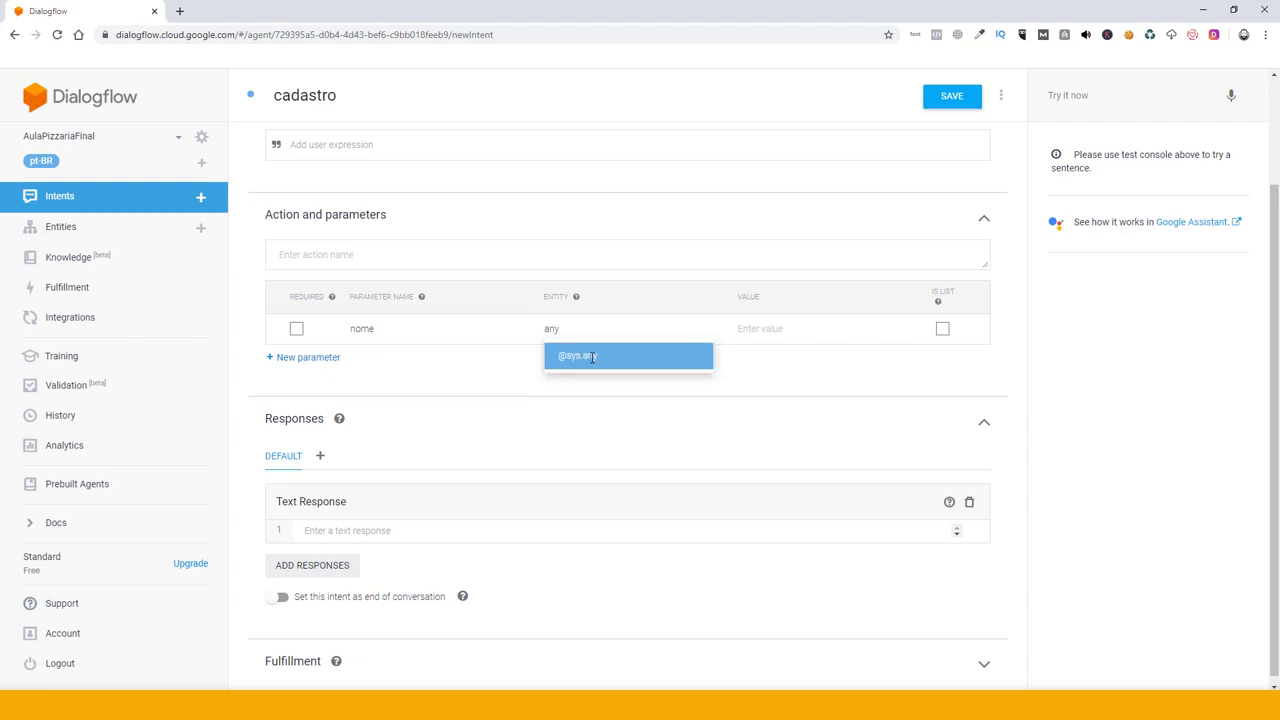
pyautogui.click(575, 354)
pyautogui.click(763, 326)
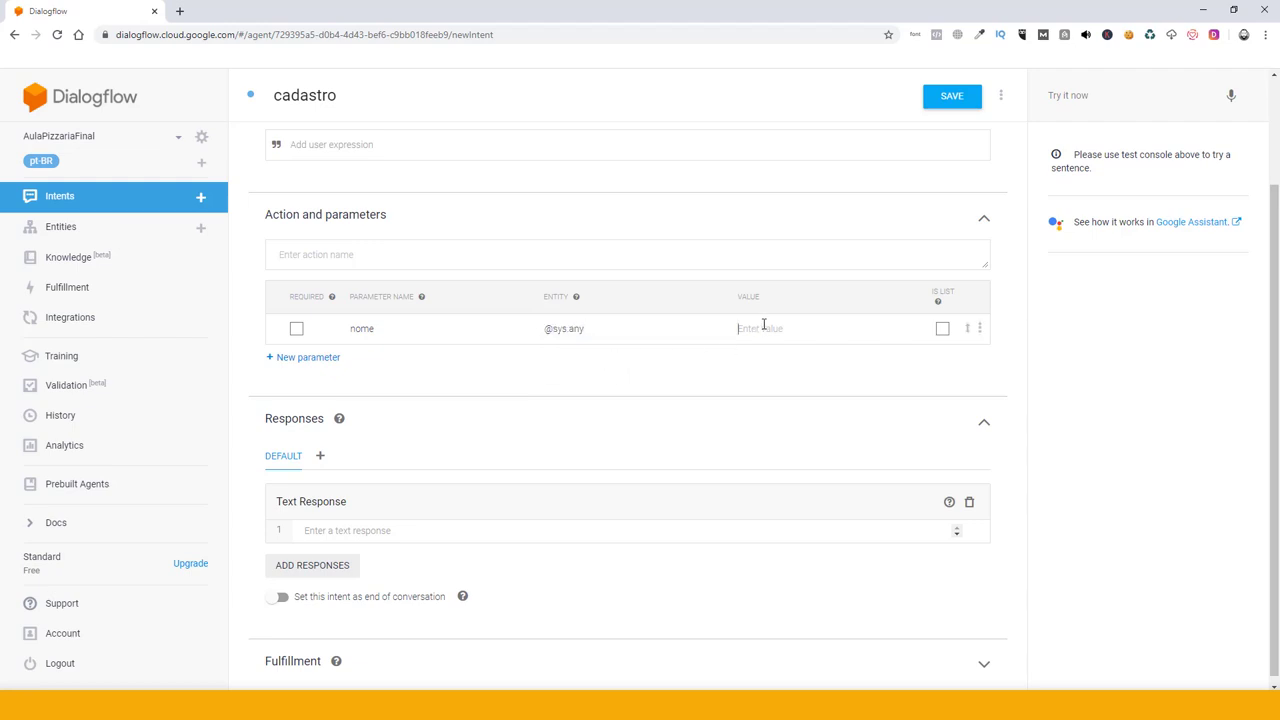
pyautogui.write('$nome')
pyautogui.click(297, 330)
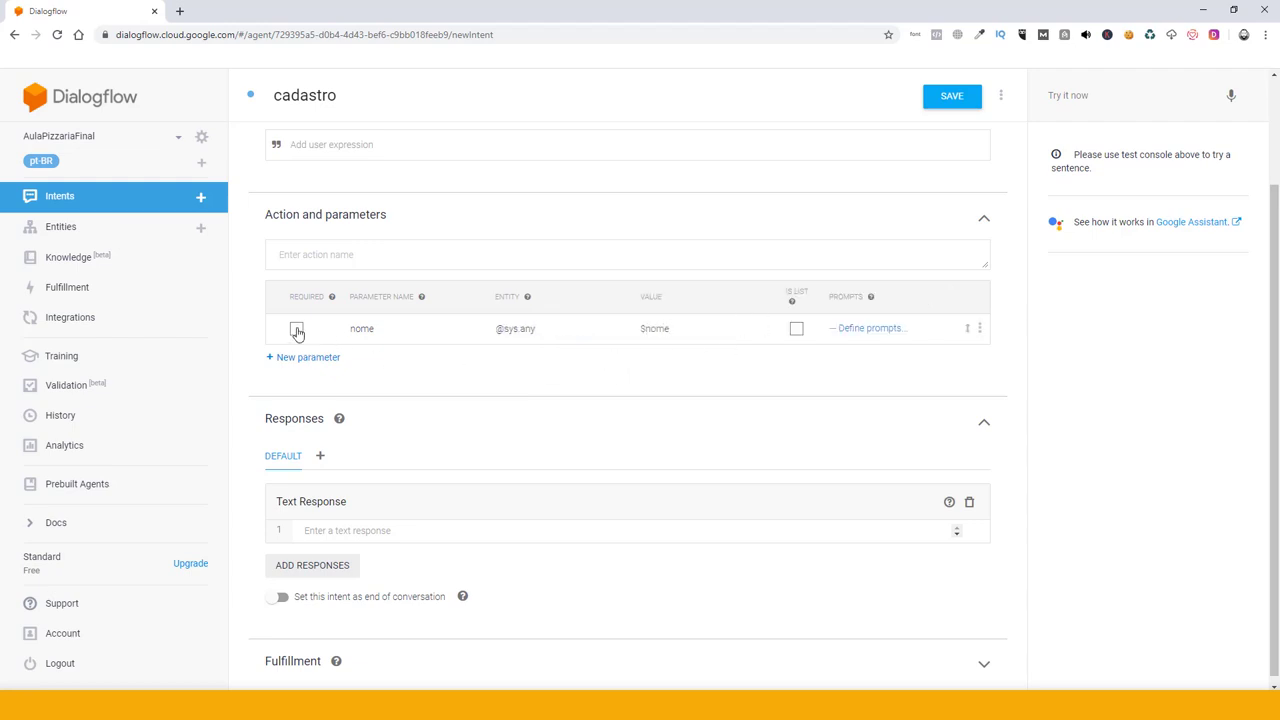
# Step: Define the prompt "Qual seu nome?" for the nome parameter
pyautogui.click(861, 330)
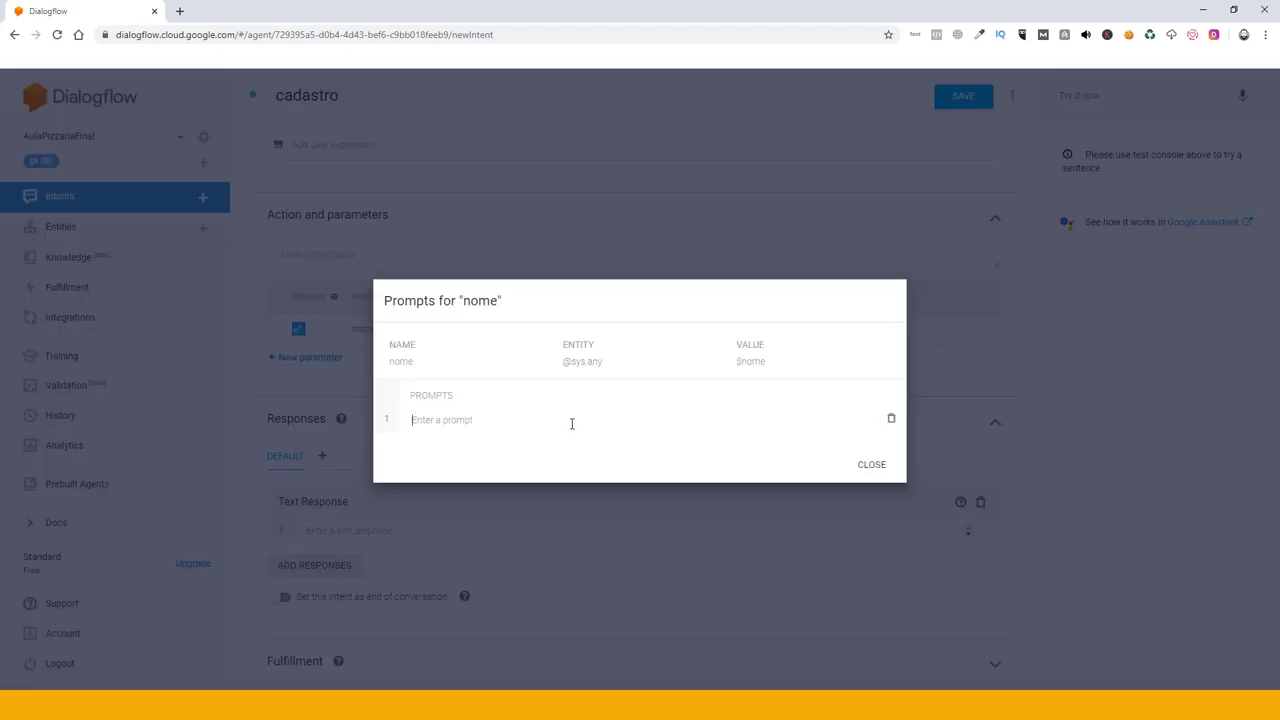
pyautogui.write('Ou')
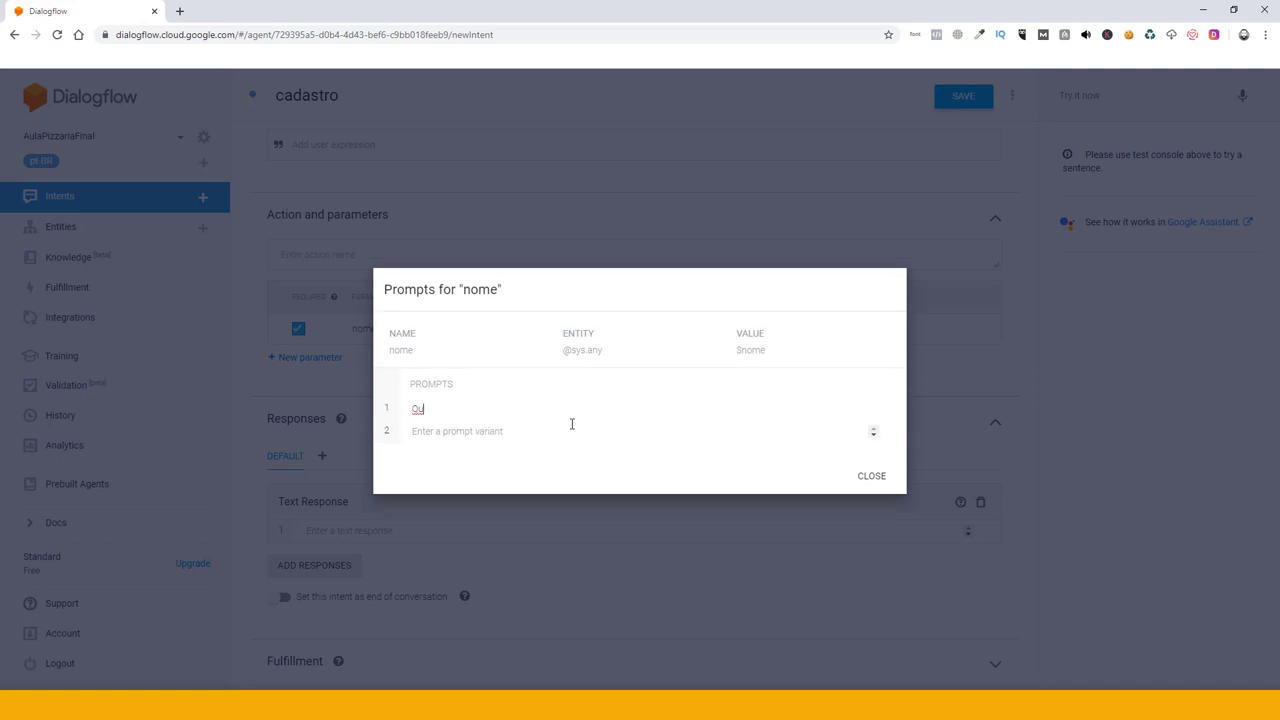
pyautogui.write('al seu nome')
pyautogui.click(864, 477)
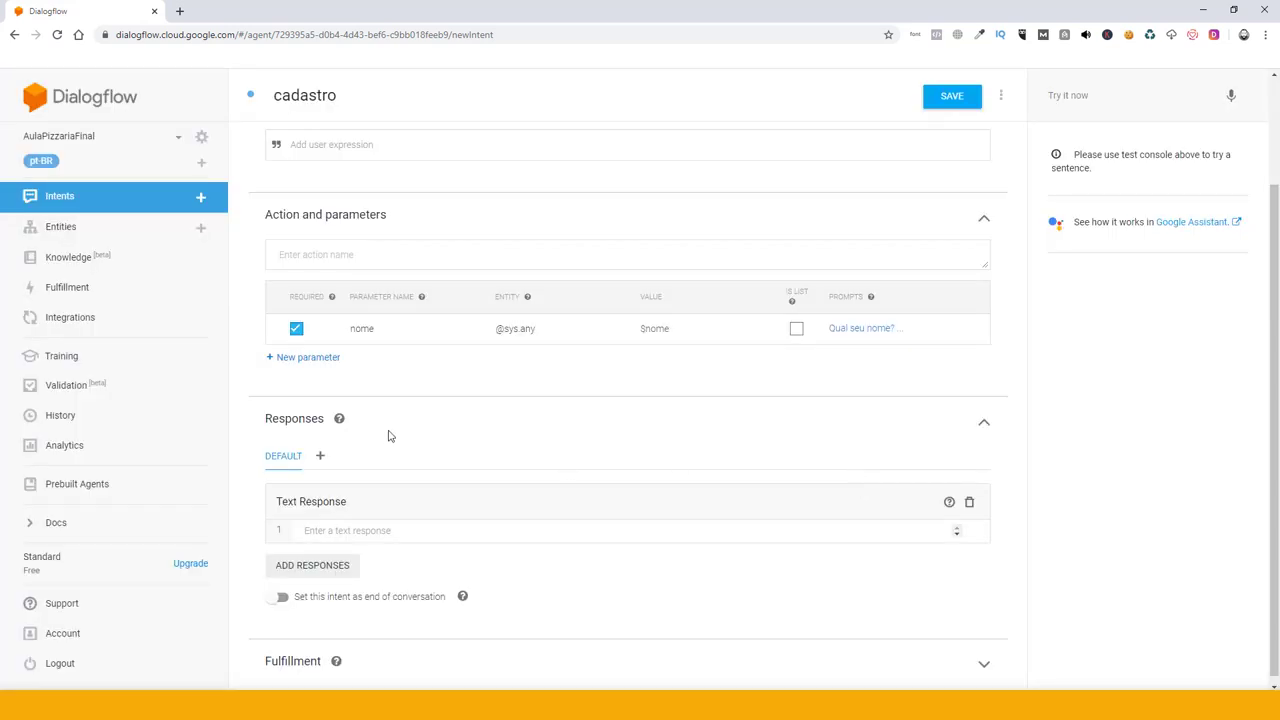
pyautogui.click(308, 357)
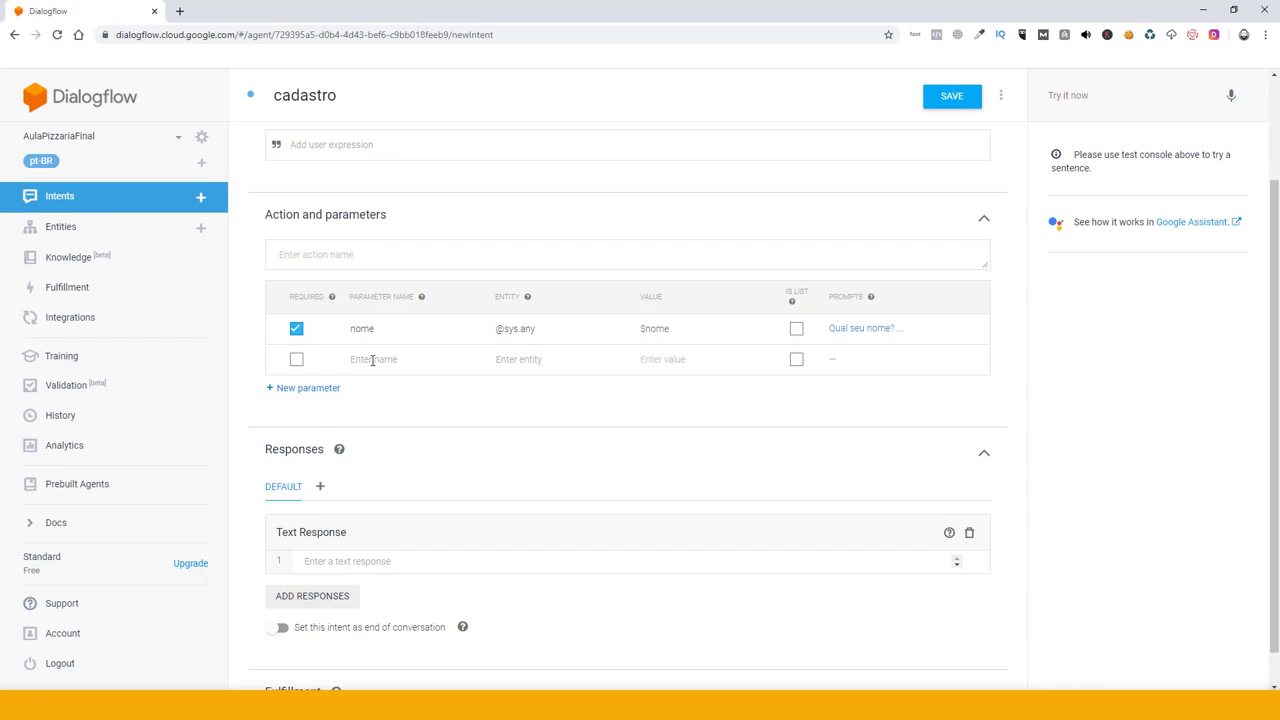
pyautogui.click(365, 358)
pyautogui.write('idade')
pyautogui.click(516, 361)
pyautogui.write('numb')
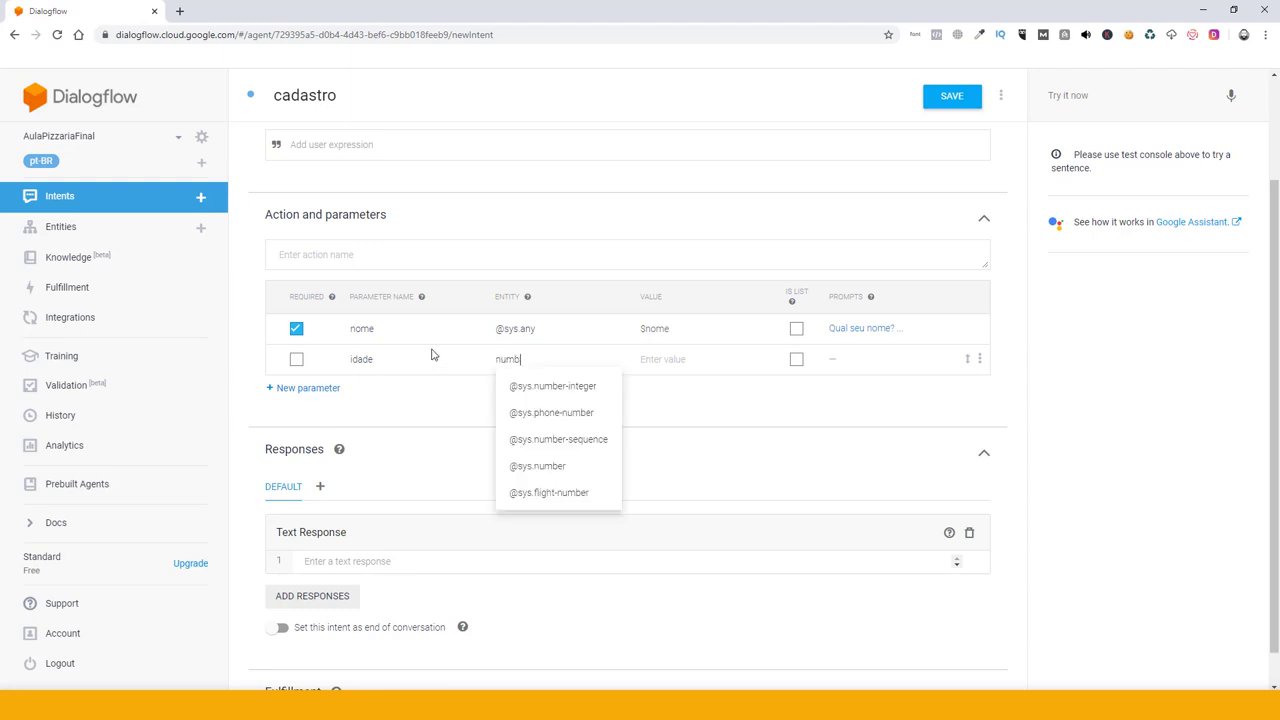
pyautogui.click(530, 466)
pyautogui.click(664, 358)
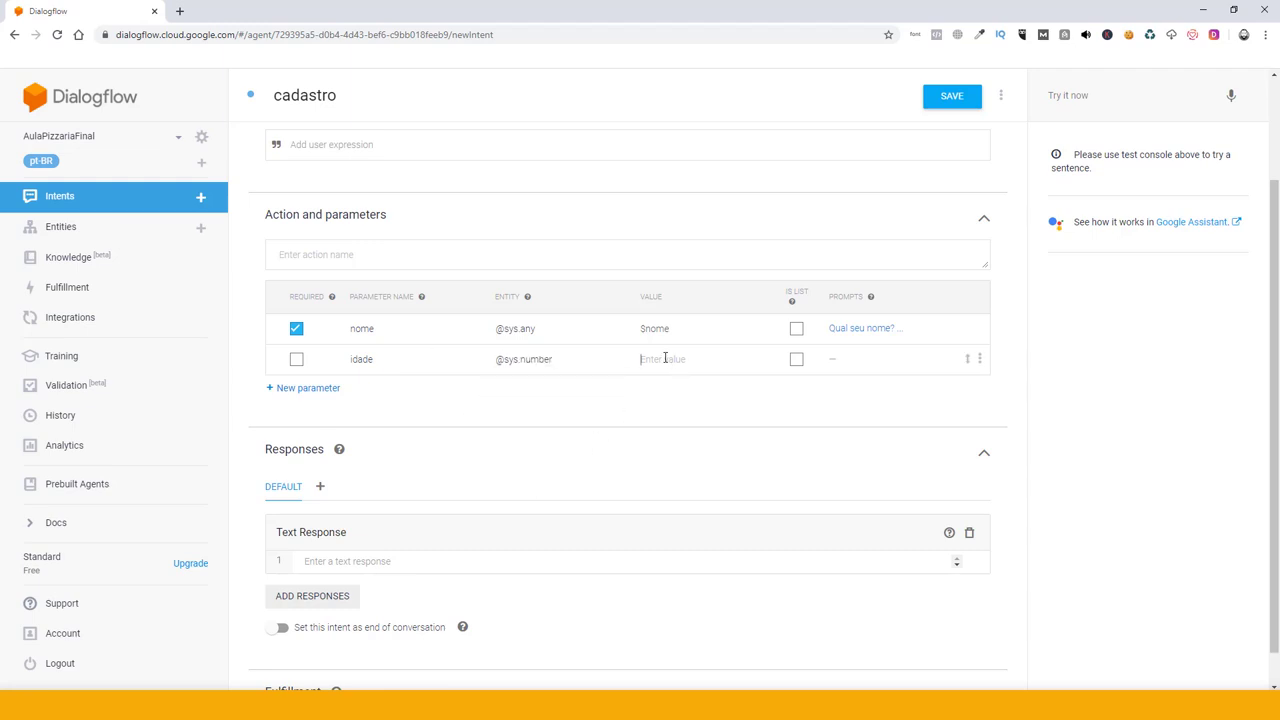
pyautogui.write('$idade')
pyautogui.click(296, 359)
# Step: Define the prompt "Qual sua idade?" for the idade parameter
pyautogui.click(863, 362)
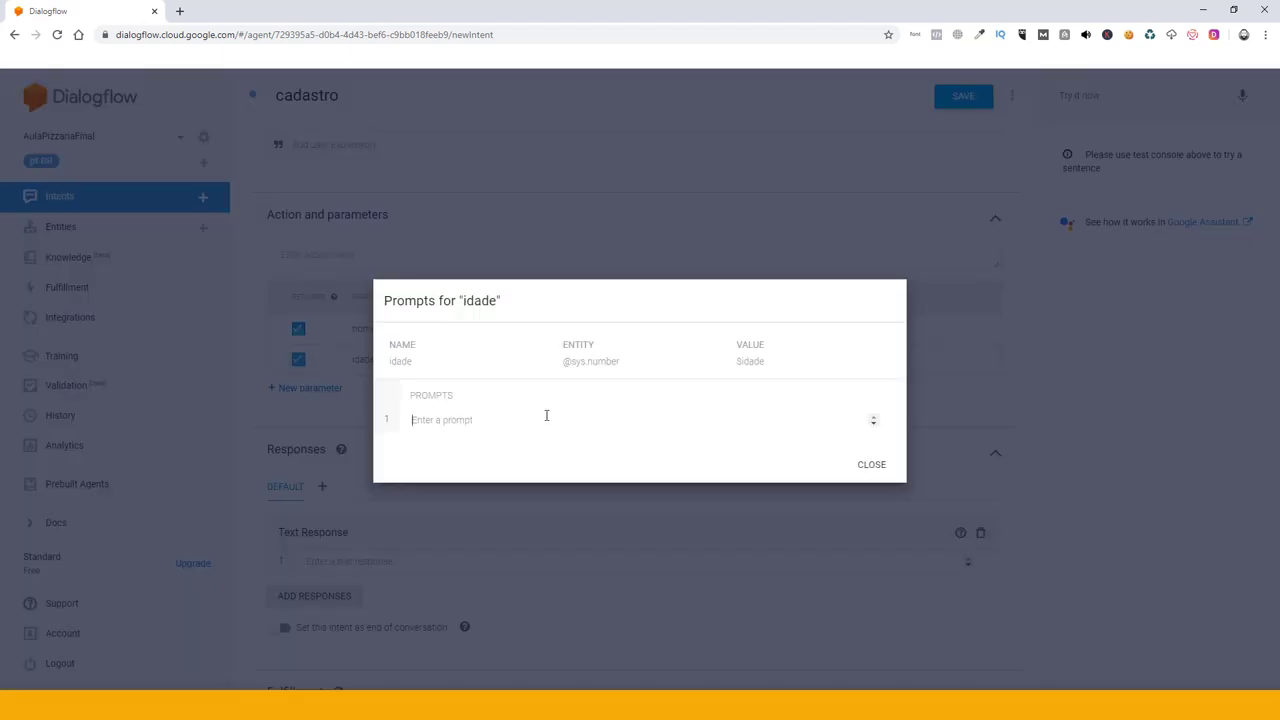
pyautogui.write('Qual sua idade?')
pyautogui.click(860, 468)
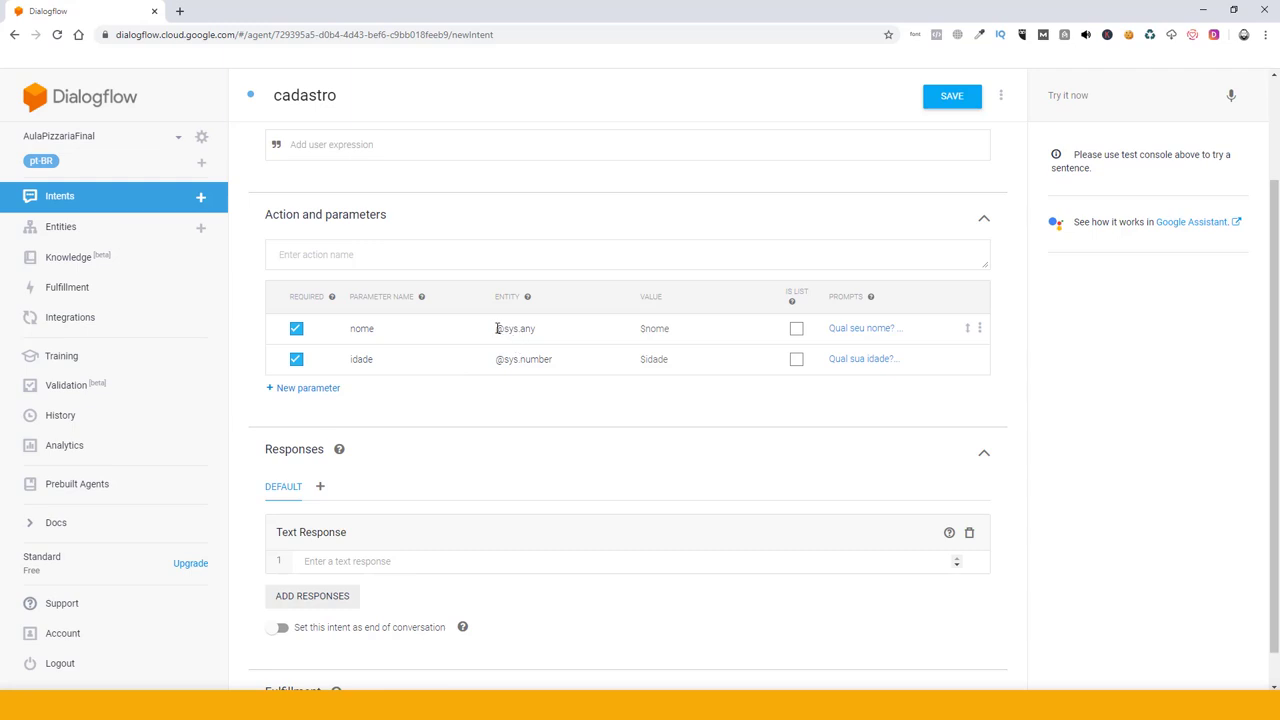
# Step: Set the intent's text response to $nome and save the intent
pyautogui.moveTo(497, 328); pyautogui.dragTo(560, 330)
pyautogui.click(641, 329)
pyautogui.scroll(-1, 471, 566)
pyautogui.click(403, 523)
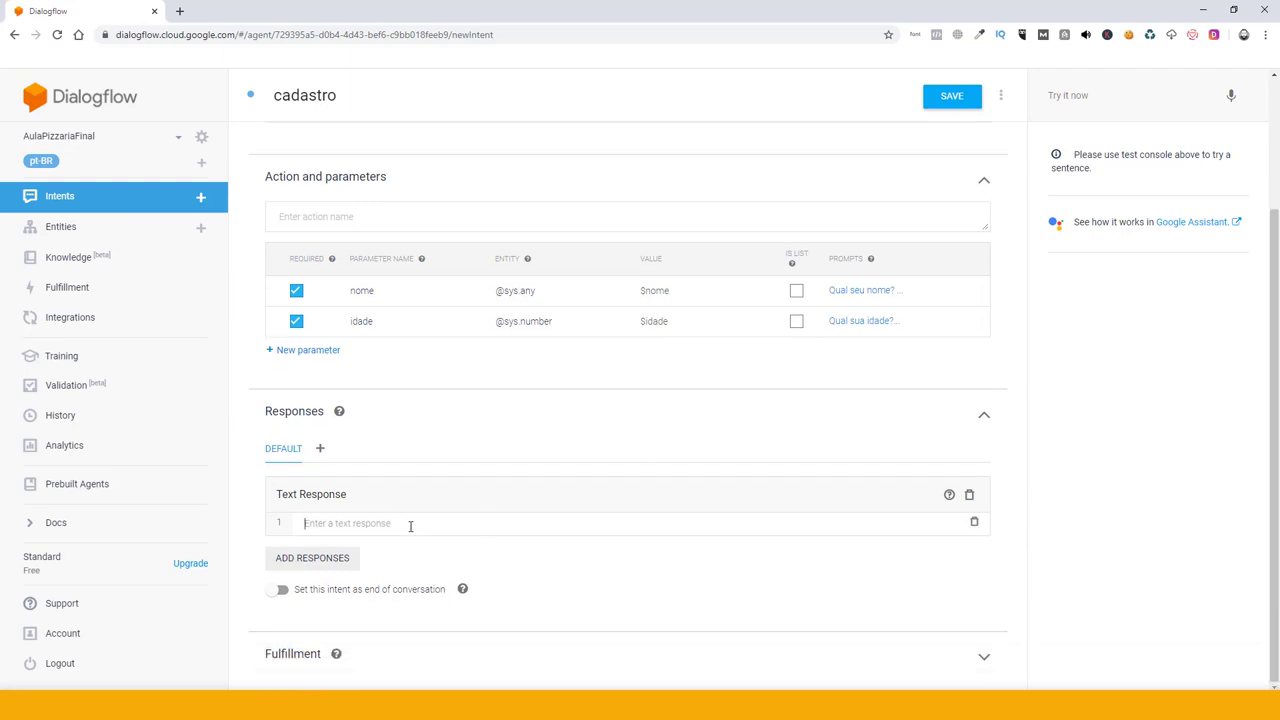
pyautogui.write('S')
pyautogui.write('n')
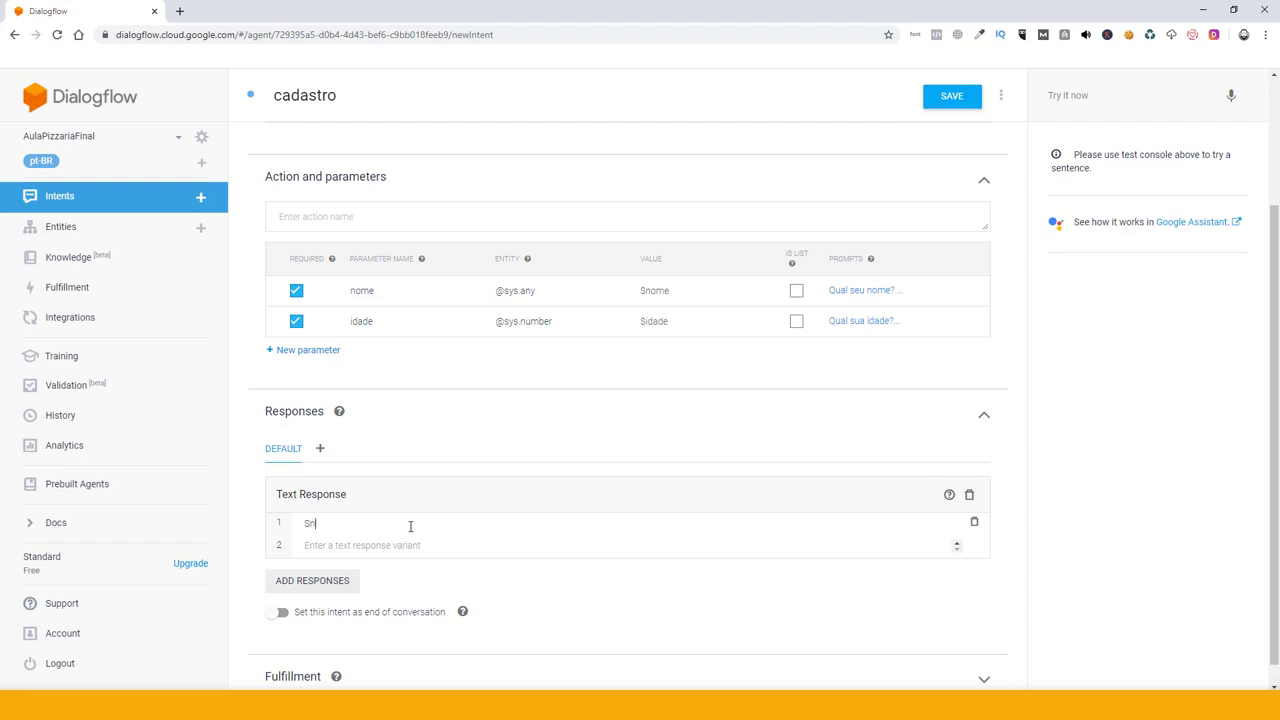
pyautogui.write('ome')
pyautogui.click(936, 104)
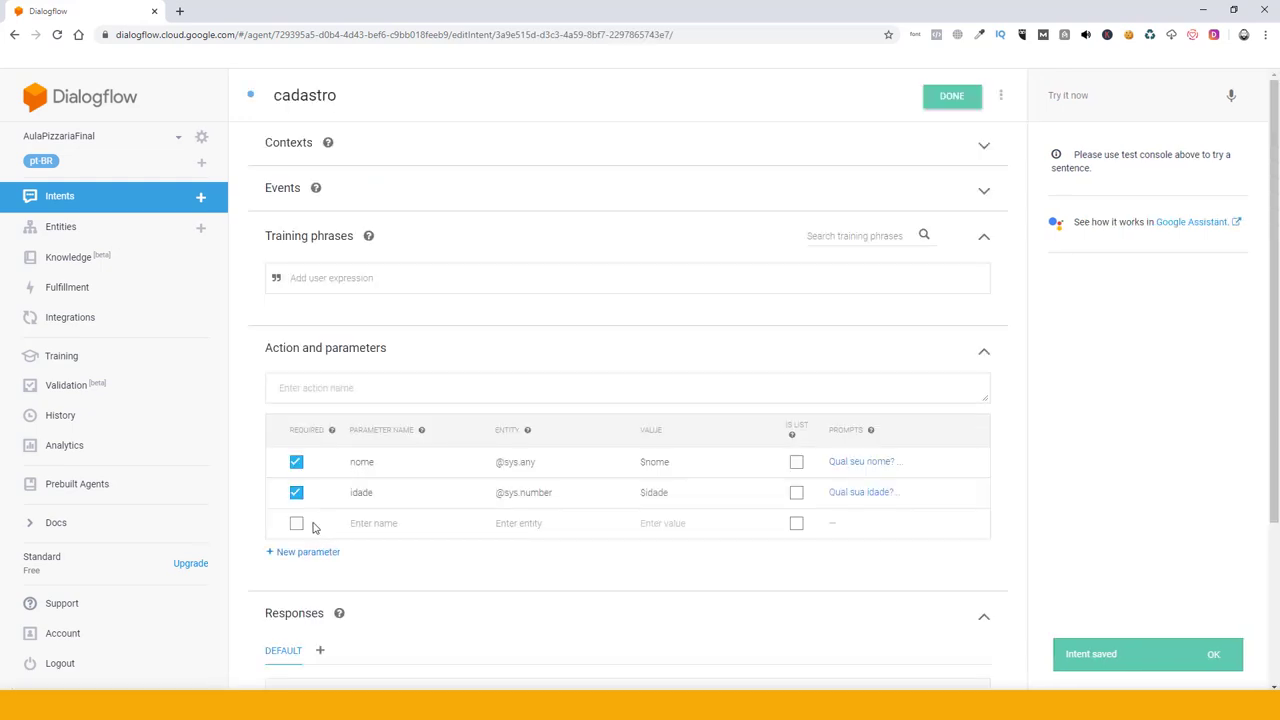
# Step: Add the training phrase "cadastro" to the intent and save it
pyautogui.scroll(-3, 323, 560)
pyautogui.moveTo(306, 500); pyautogui.dragTo(611, 499)
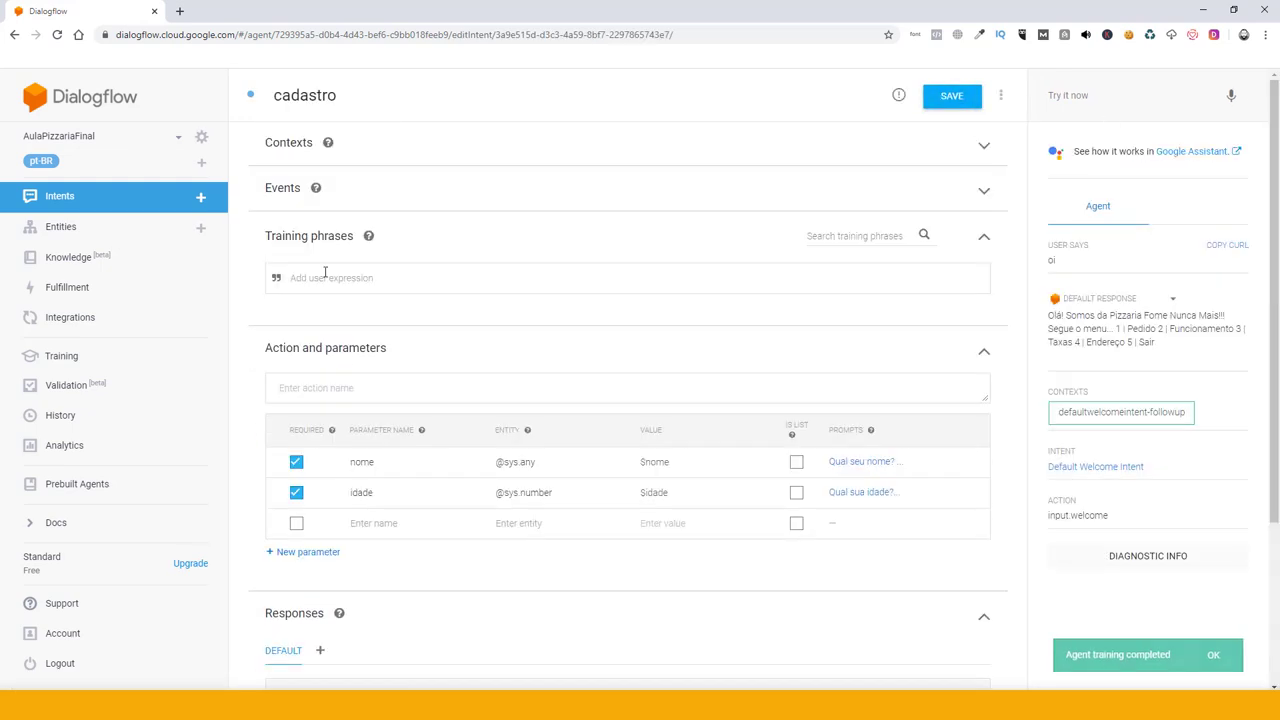
pyautogui.click(338, 277)
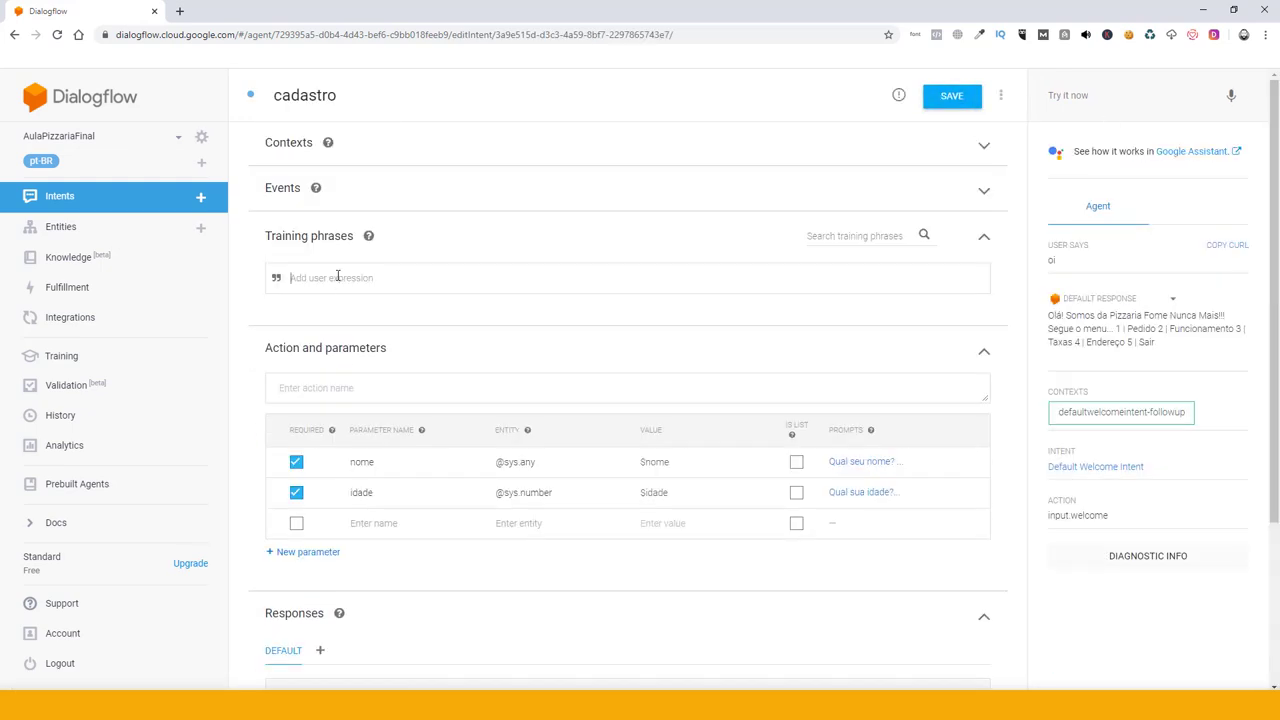
pyautogui.write('cadastro')
pyautogui.press('Return')
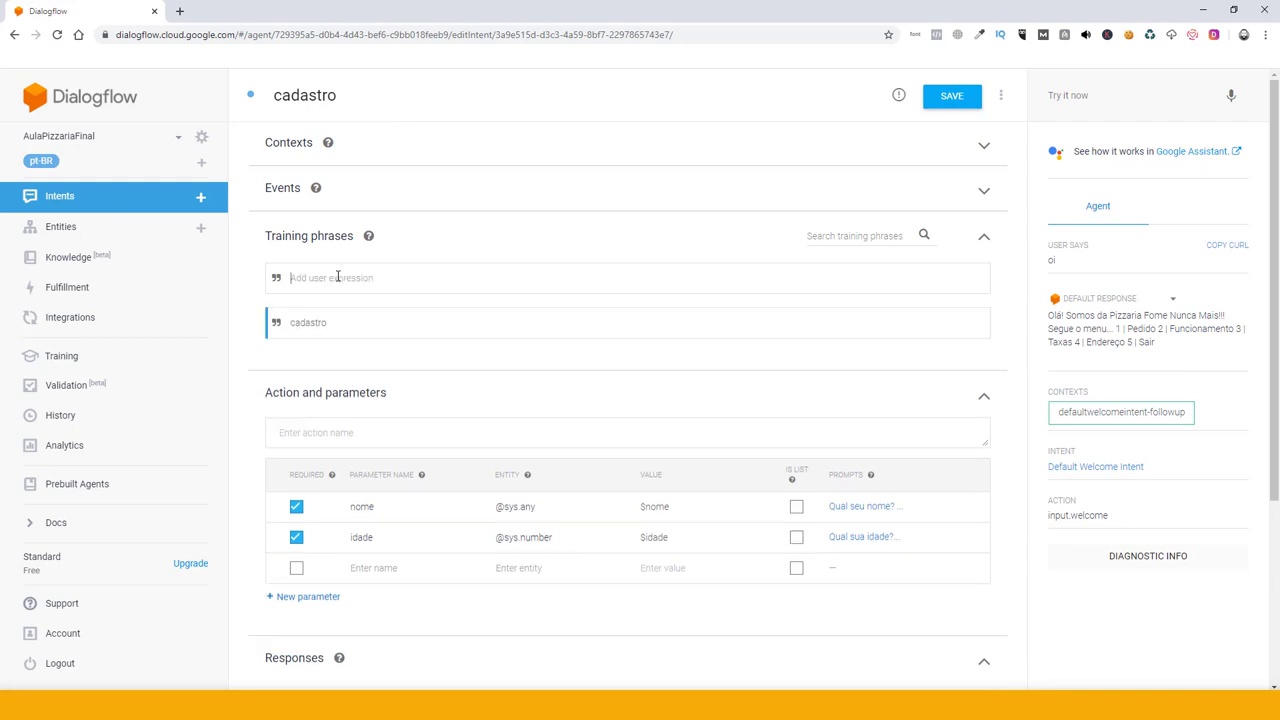
pyautogui.click(943, 100)
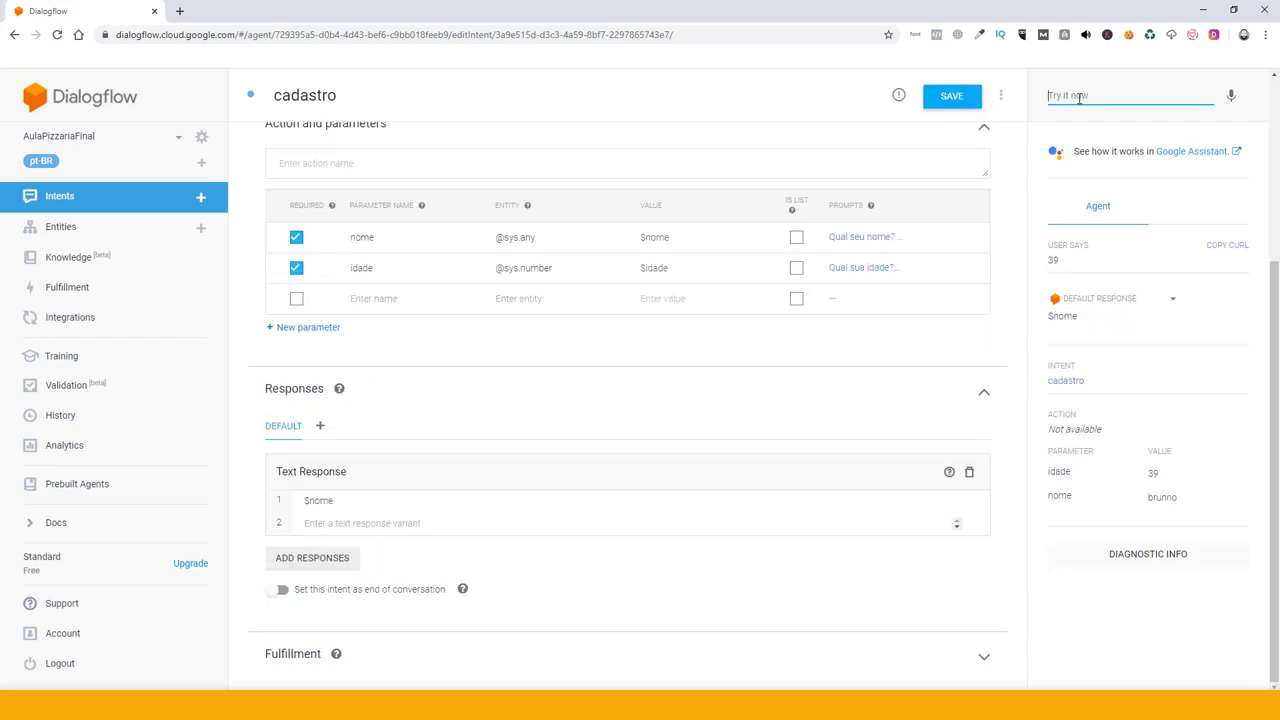
# Step: Test the agent by sending "cadastro", answer its prompts with a first name and the age 39, and check the response
pyautogui.write('cadastro')
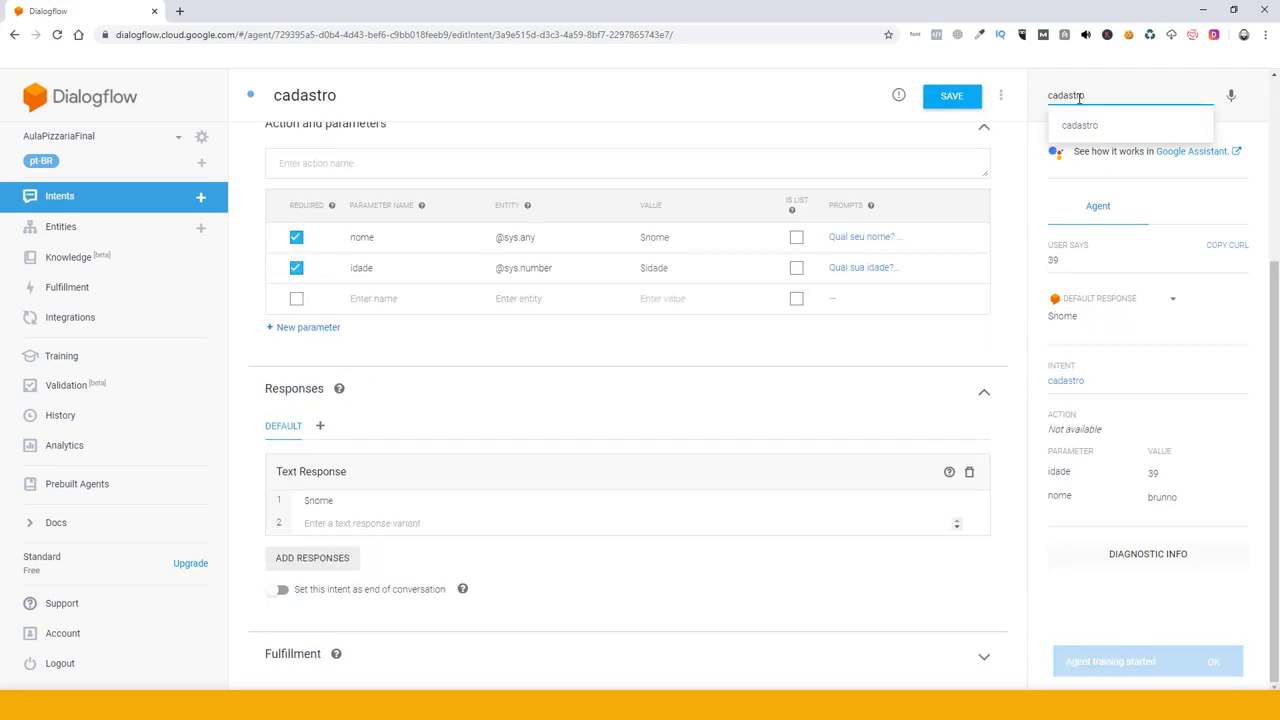
pyautogui.press('Return')
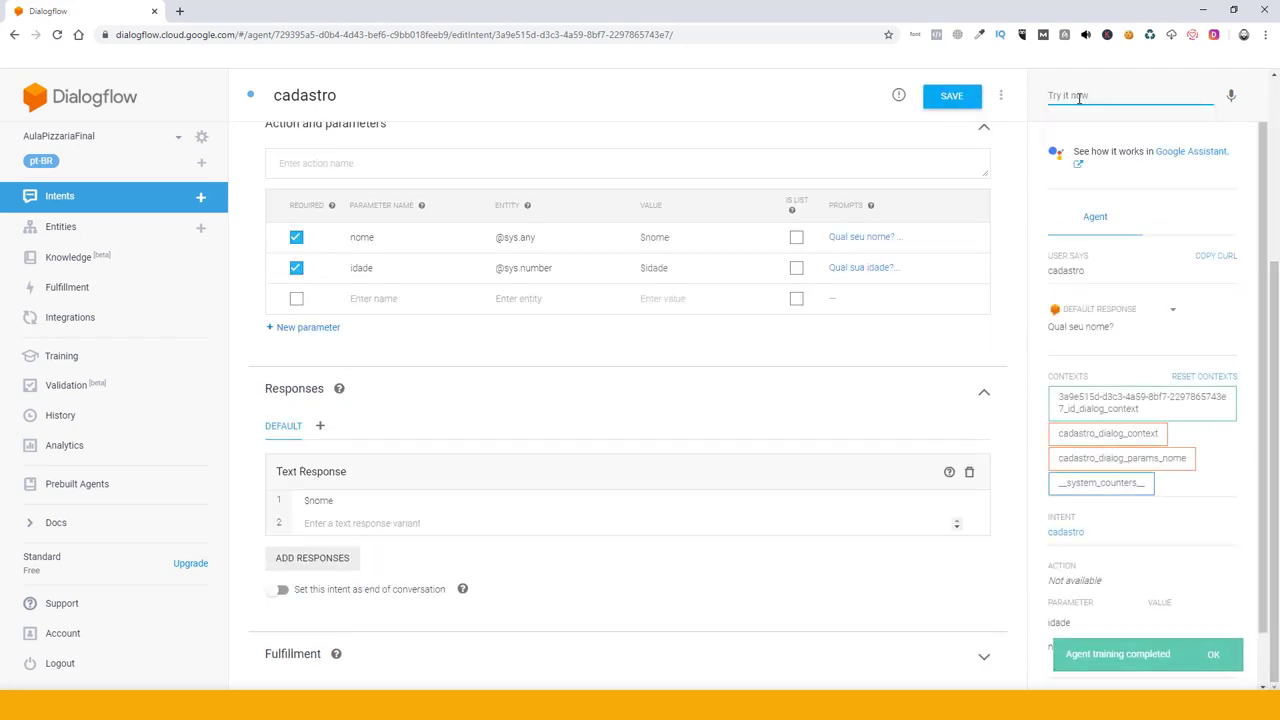
pyautogui.write('brunno')
pyautogui.press('Return')
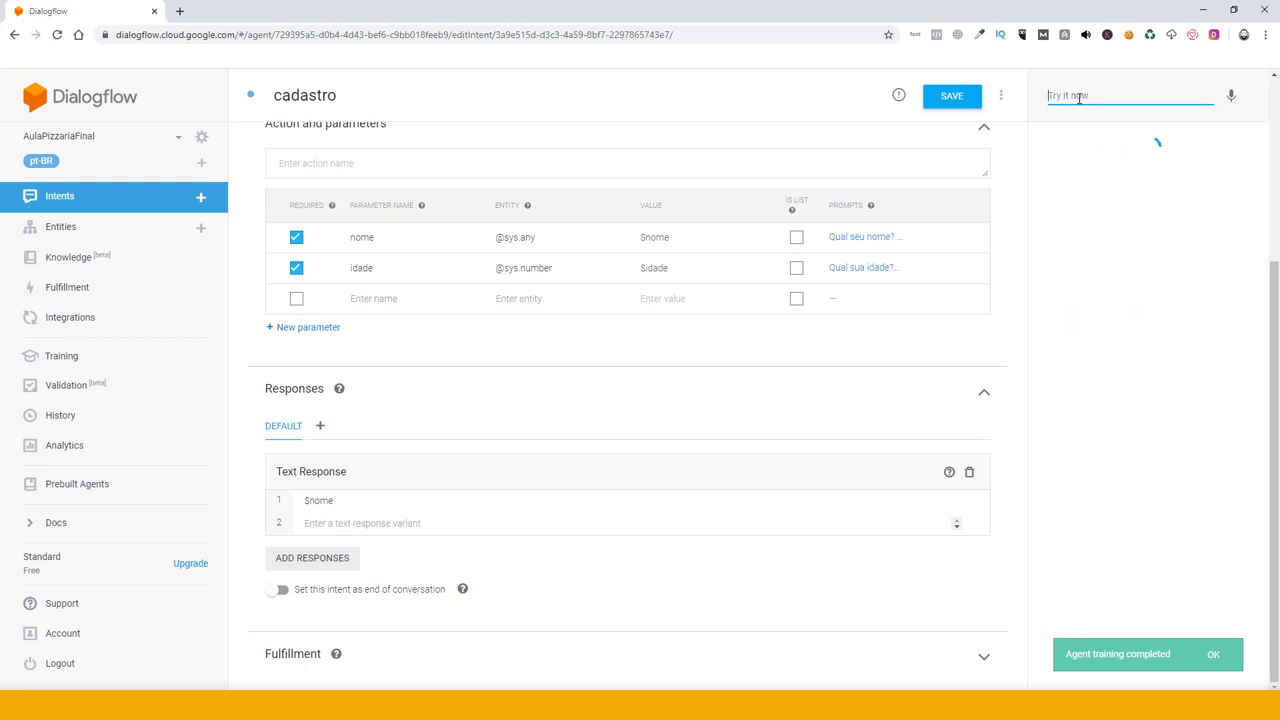
pyautogui.write('39')
pyautogui.press('Return')
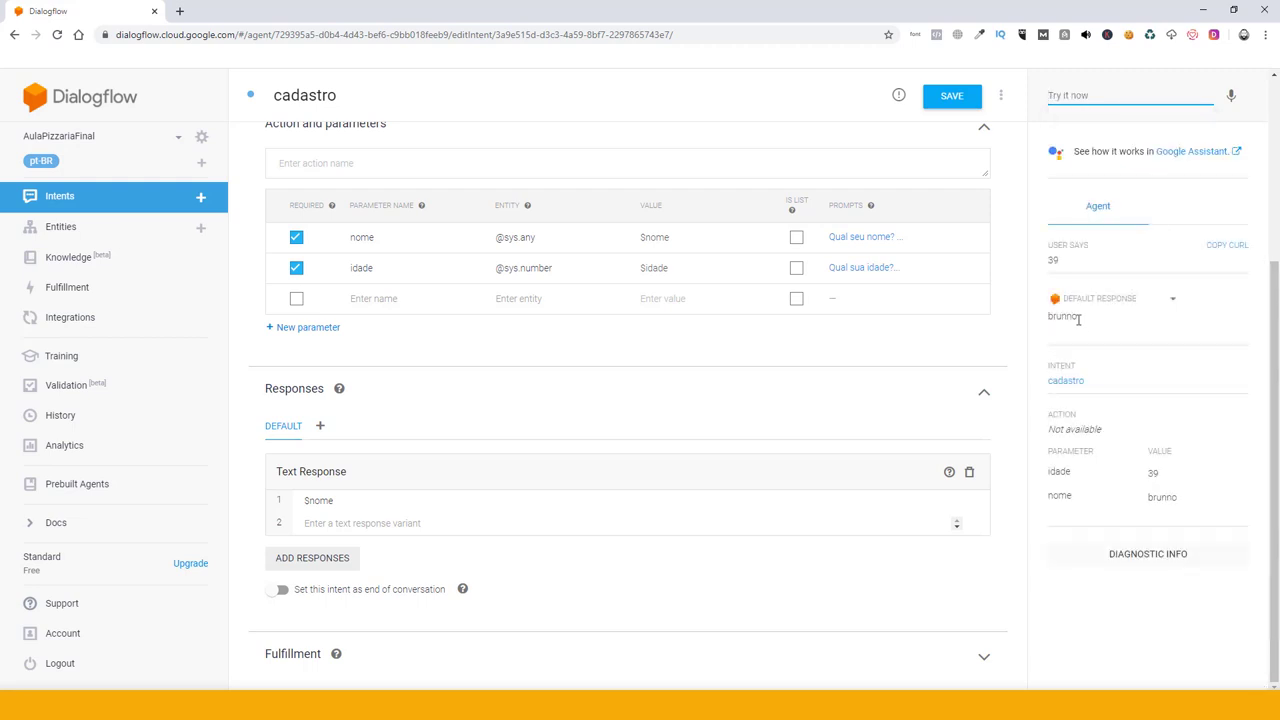
pyautogui.moveTo(1082, 318); pyautogui.dragTo(1044, 318)
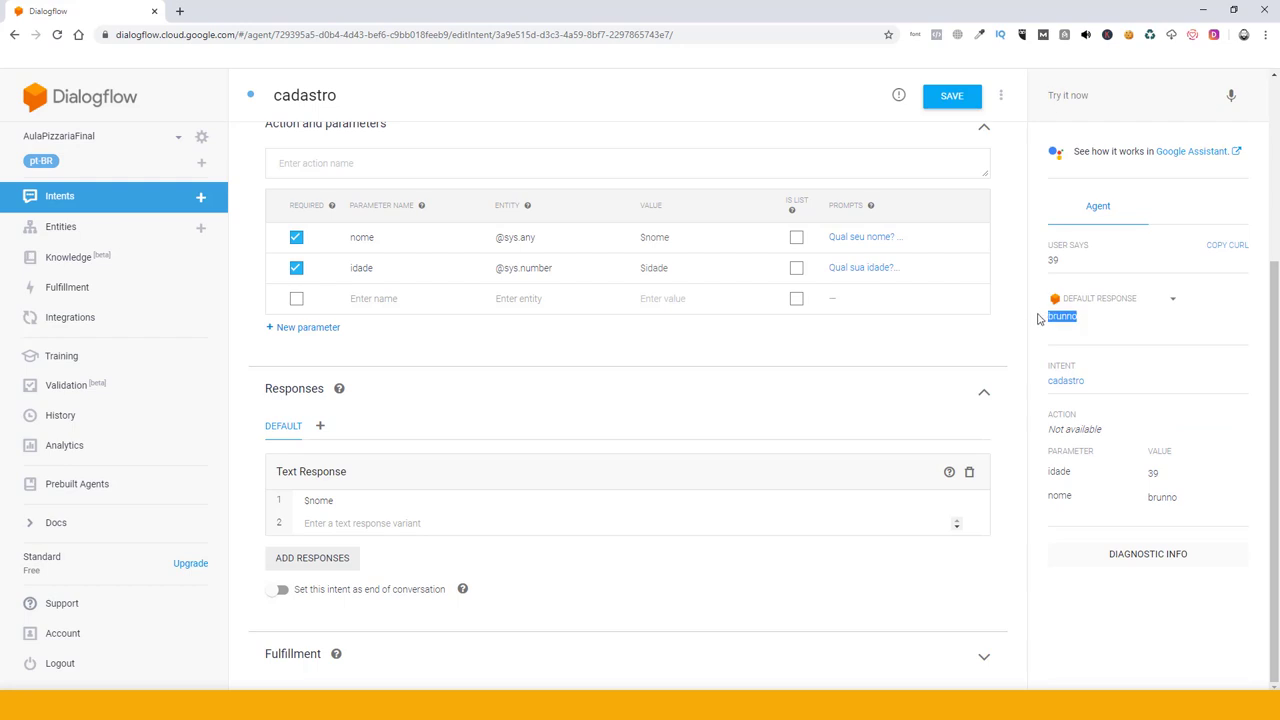
# Step: Change the text response to "Obrigado $nome" and save the intent
pyautogui.click(306, 503)
pyautogui.write('Obrigado')
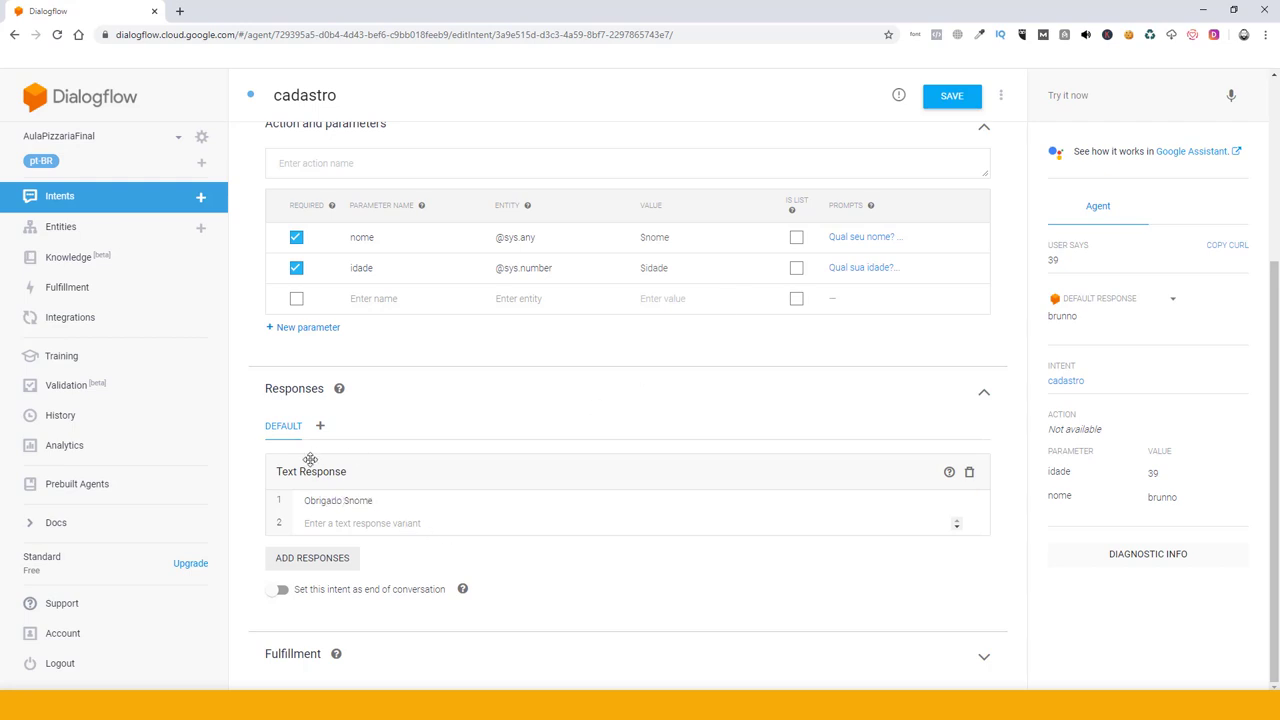
pyautogui.click(943, 100)
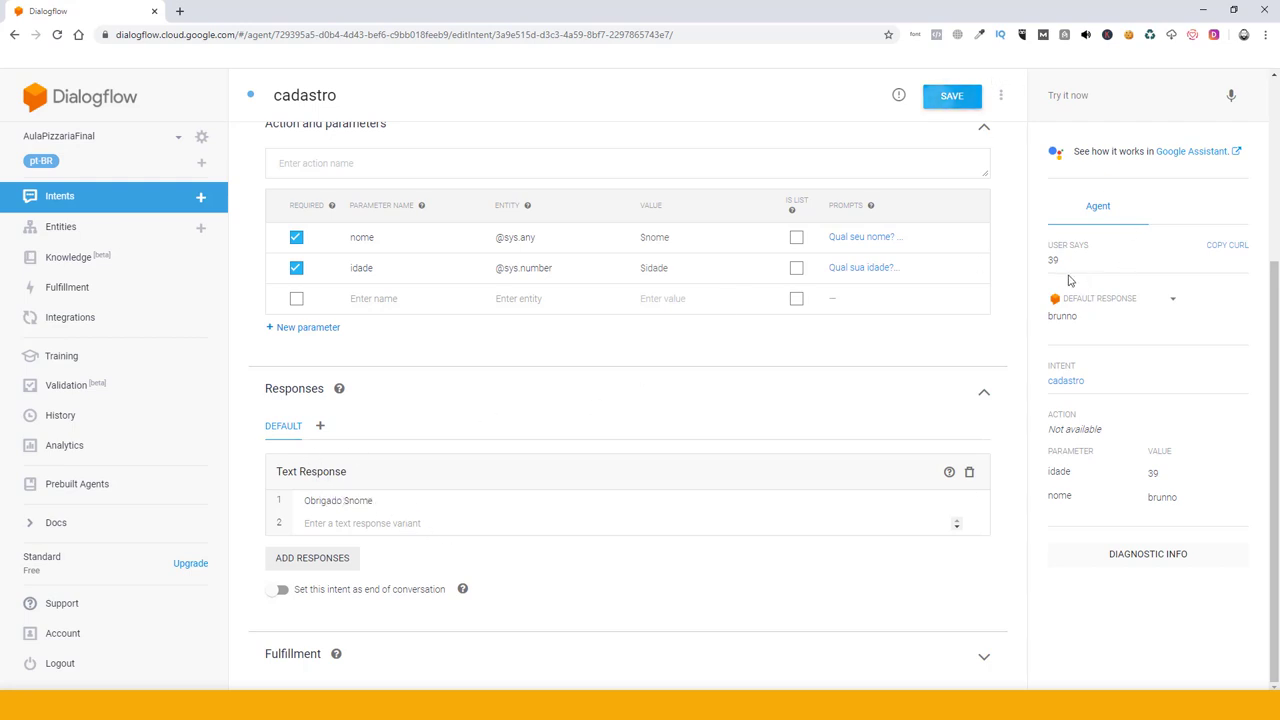
# Step: Retest the edited response by sending "cadastro", followed by a first name and the age 39
pyautogui.click(1062, 95)
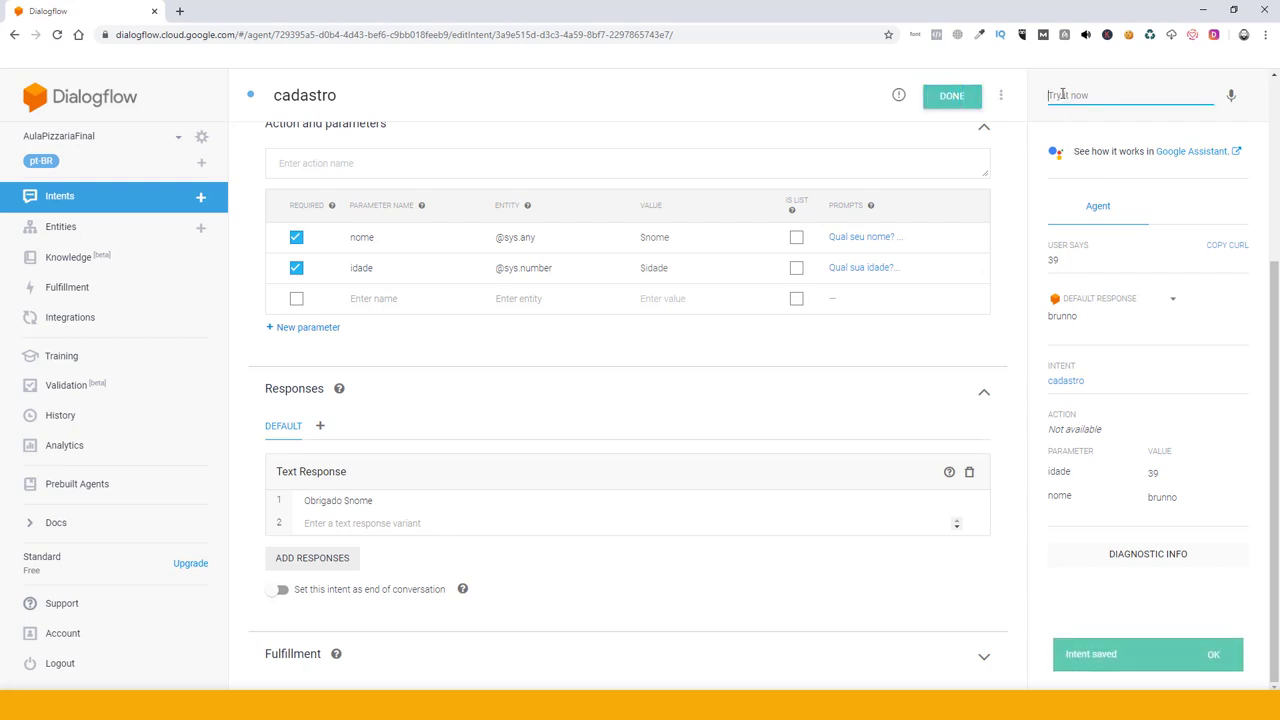
pyautogui.write('cadastro')
pyautogui.press('Return')
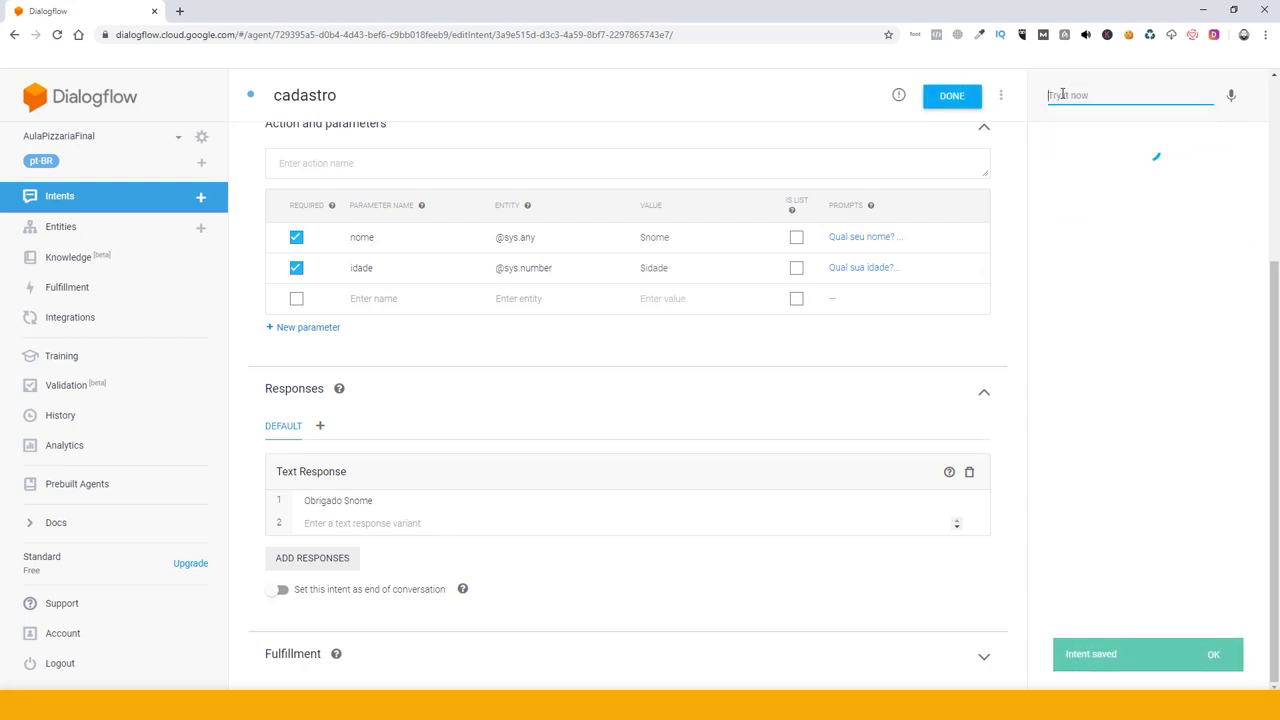
pyautogui.write('brunno')
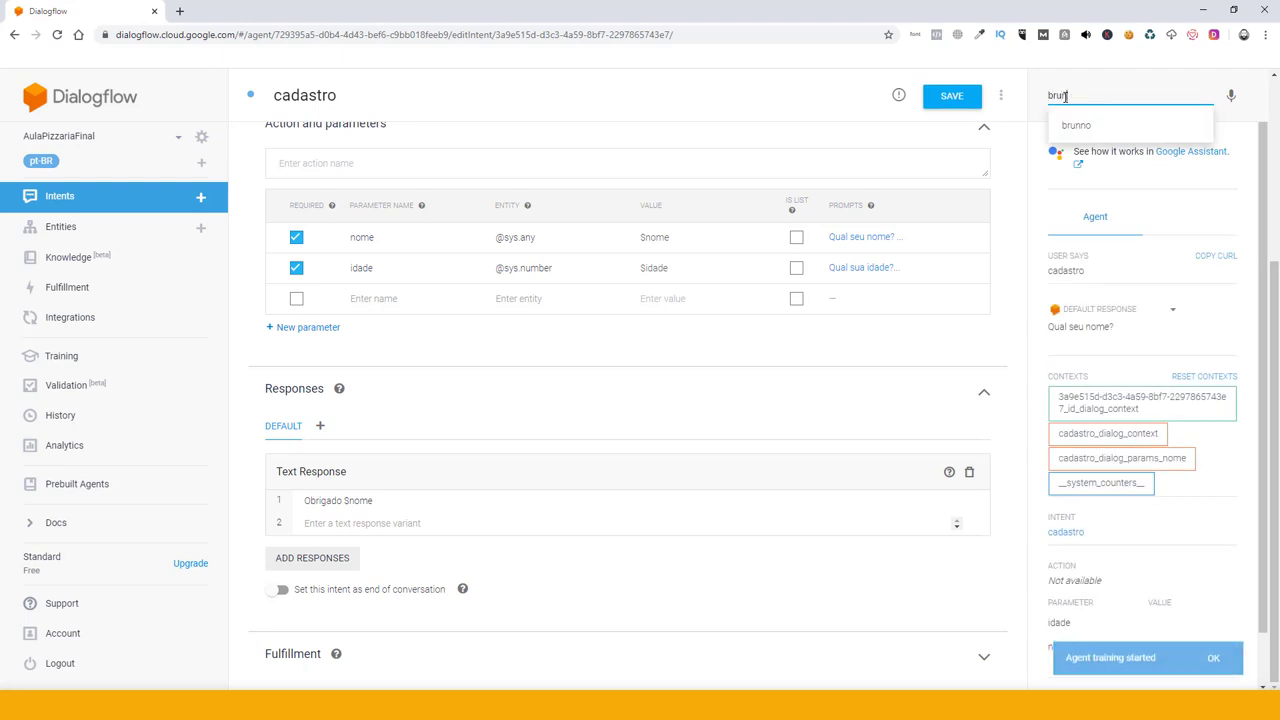
pyautogui.press('Return')
pyautogui.write('3')
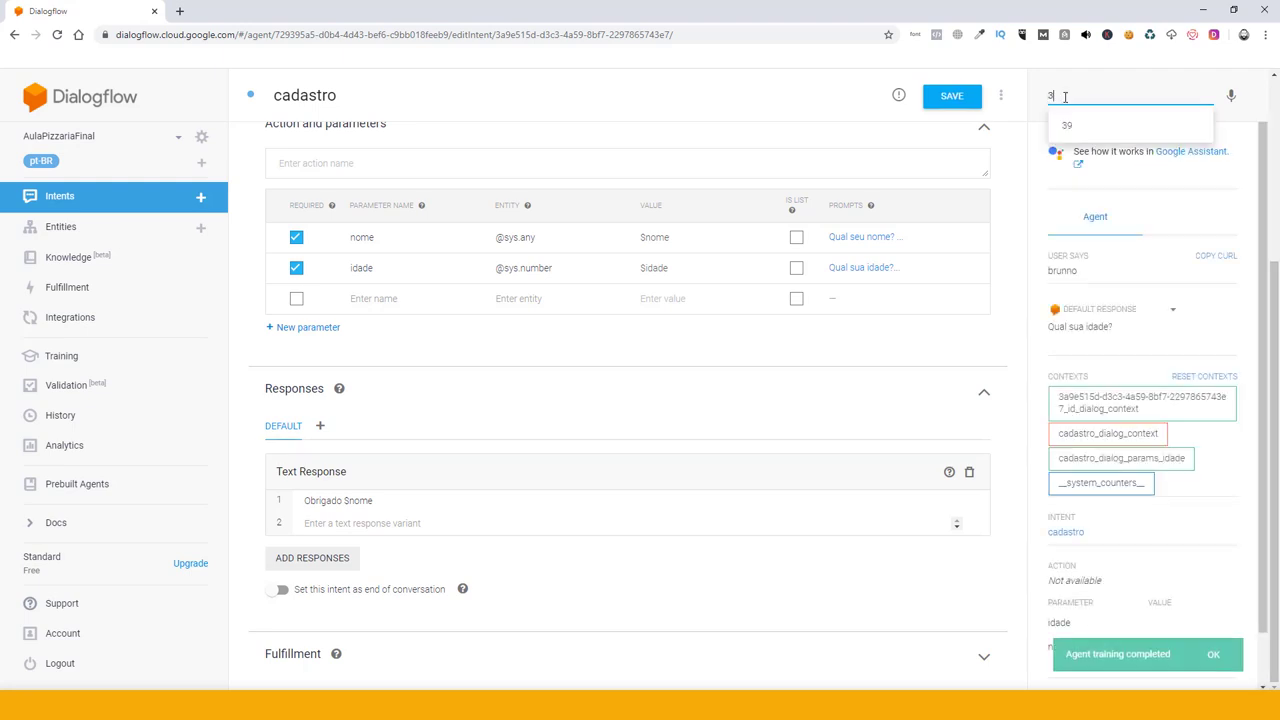
pyautogui.write('9')
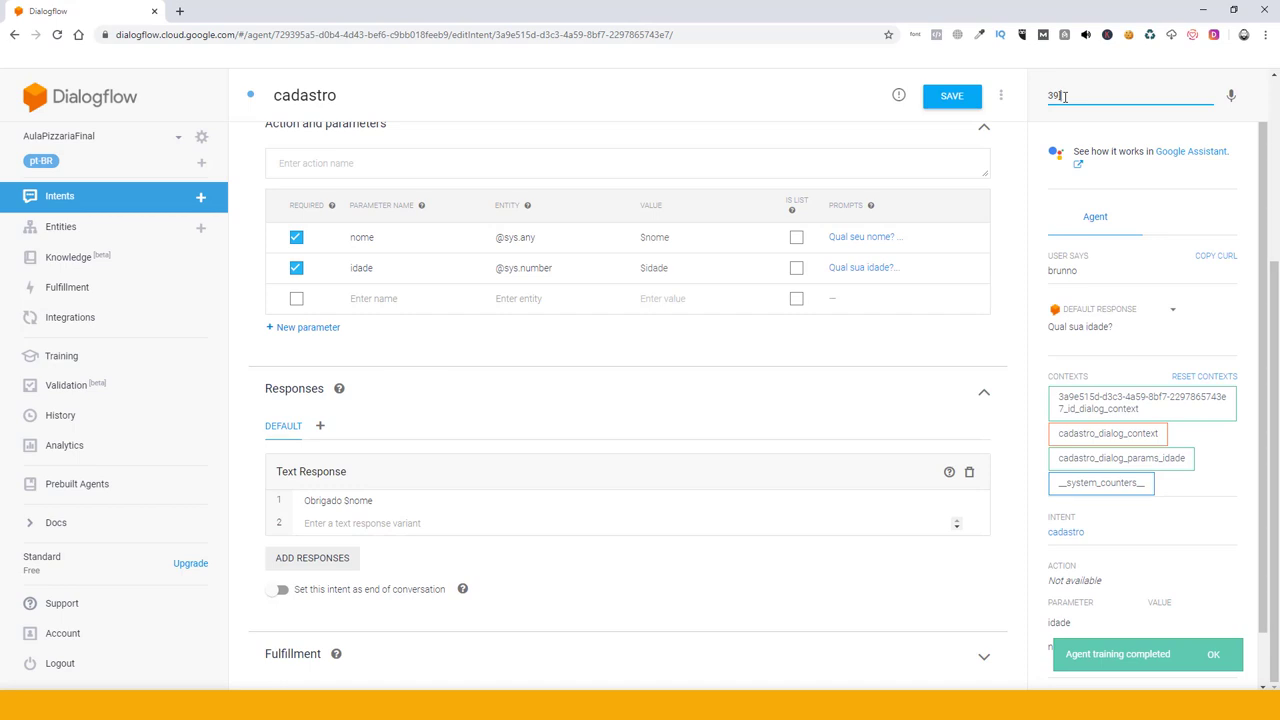
pyautogui.press('Return')
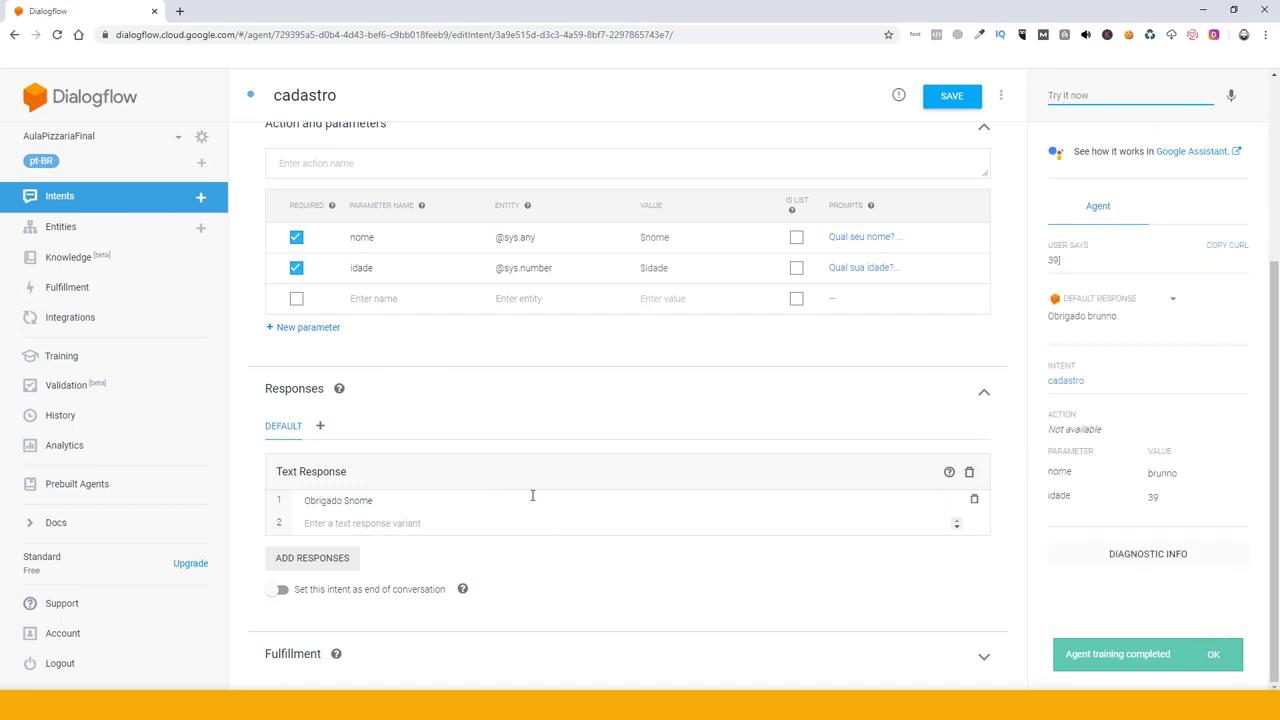
# Step: Create a new intent named "nome" and enter "nome" as its training phrase
pyautogui.click(136, 199)
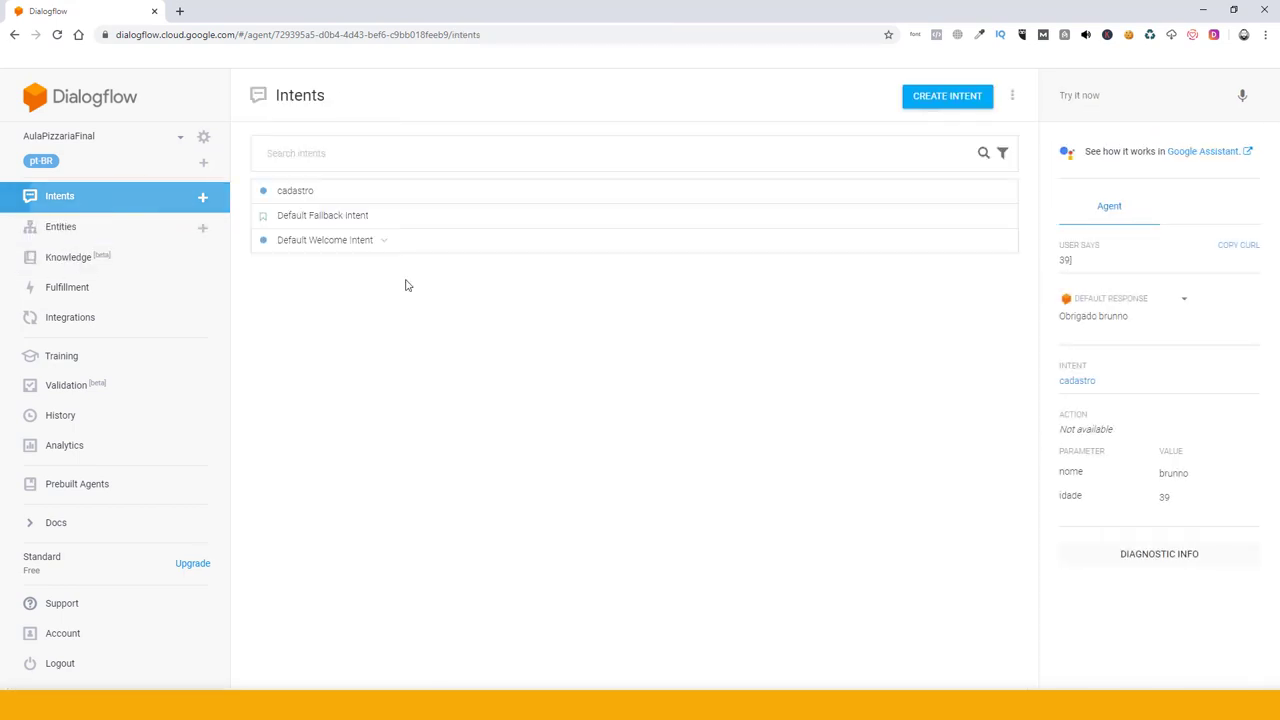
pyautogui.click(207, 203)
pyautogui.click(323, 97)
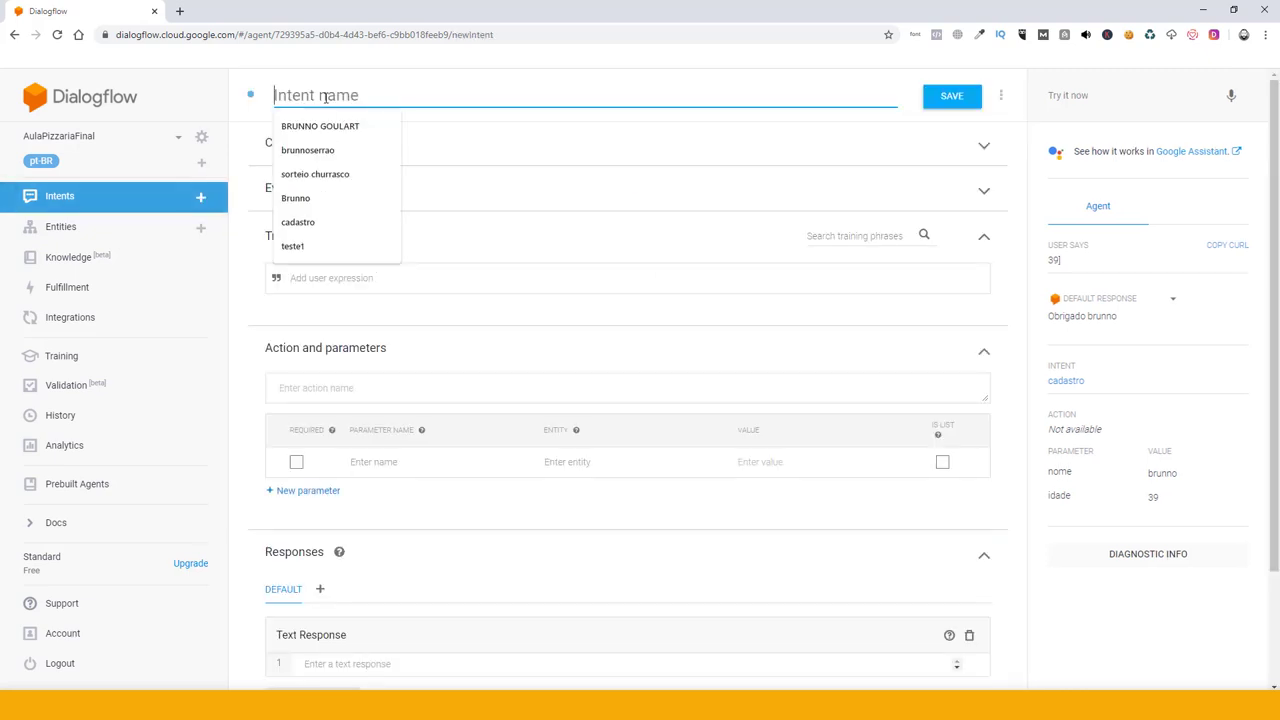
pyautogui.write('nome')
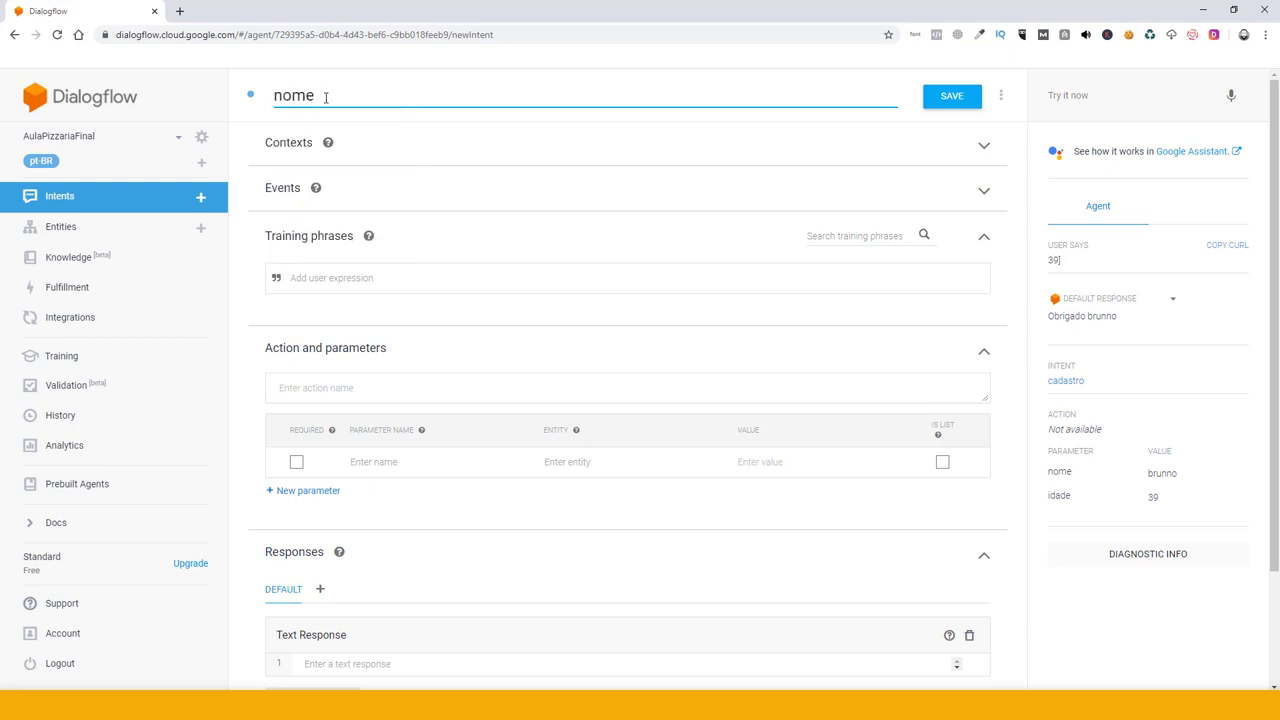
pyautogui.click(333, 279)
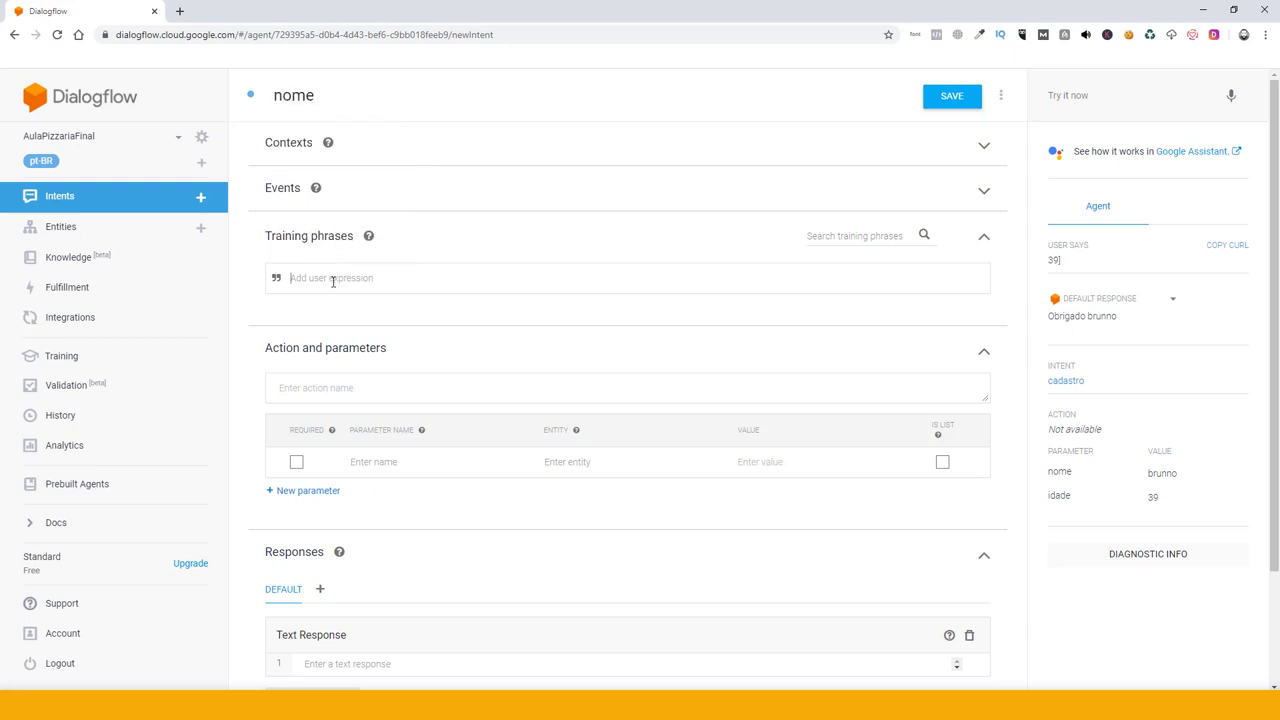
pyautogui.write('nome')
# Step: Enter "Nome da pessoa" as the text response of the nome intent and save the intent
pyautogui.scroll(-2, 318, 416)
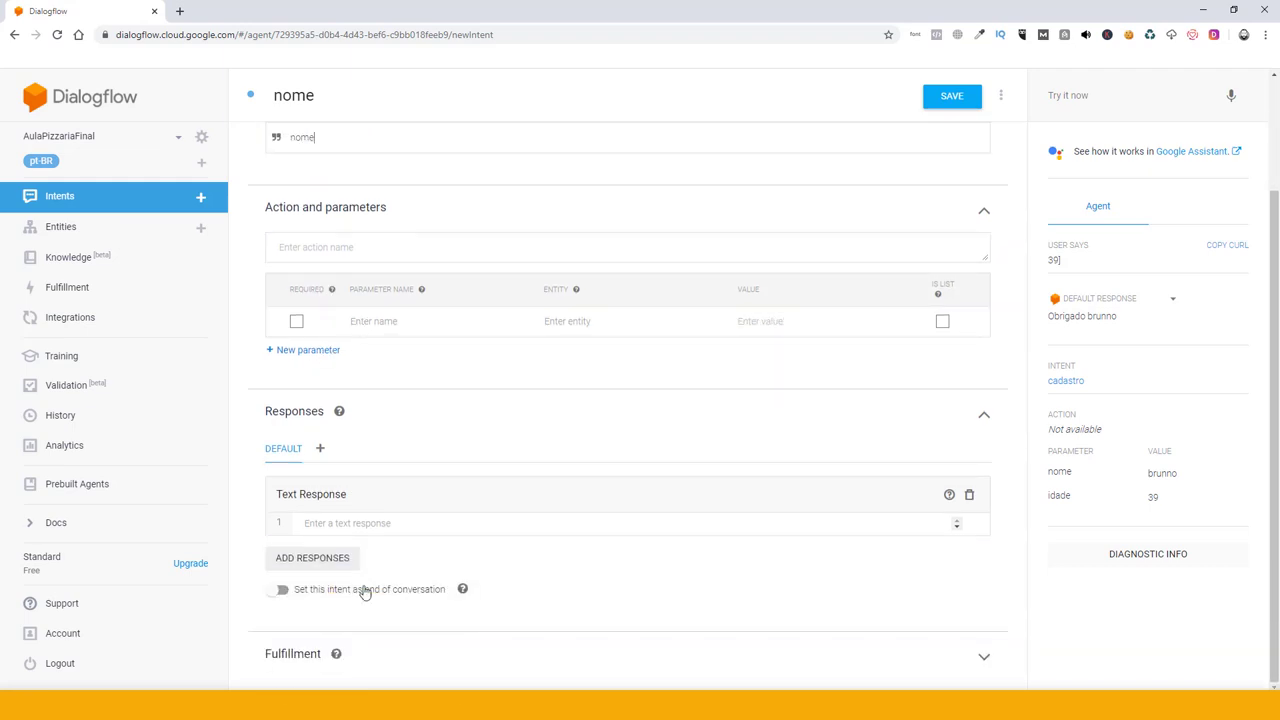
pyautogui.click(310, 523)
pyautogui.scroll(2, 402, 544)
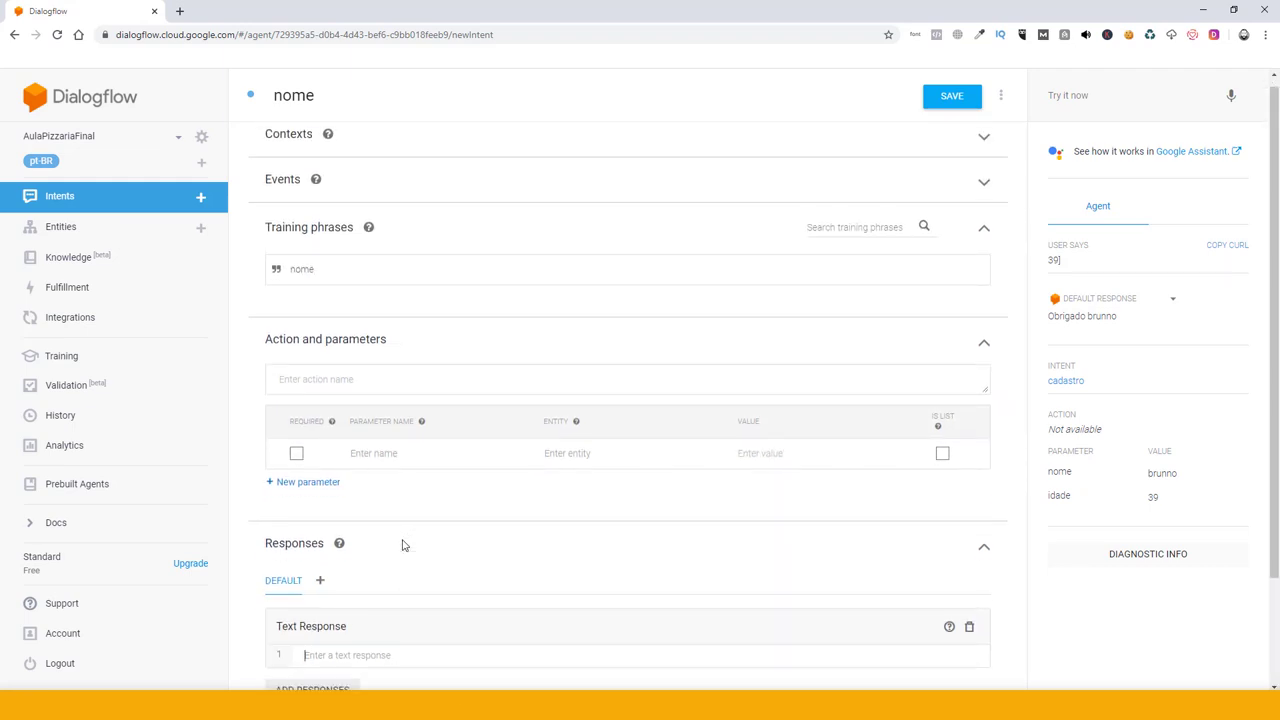
pyautogui.scroll(-2, 345, 543)
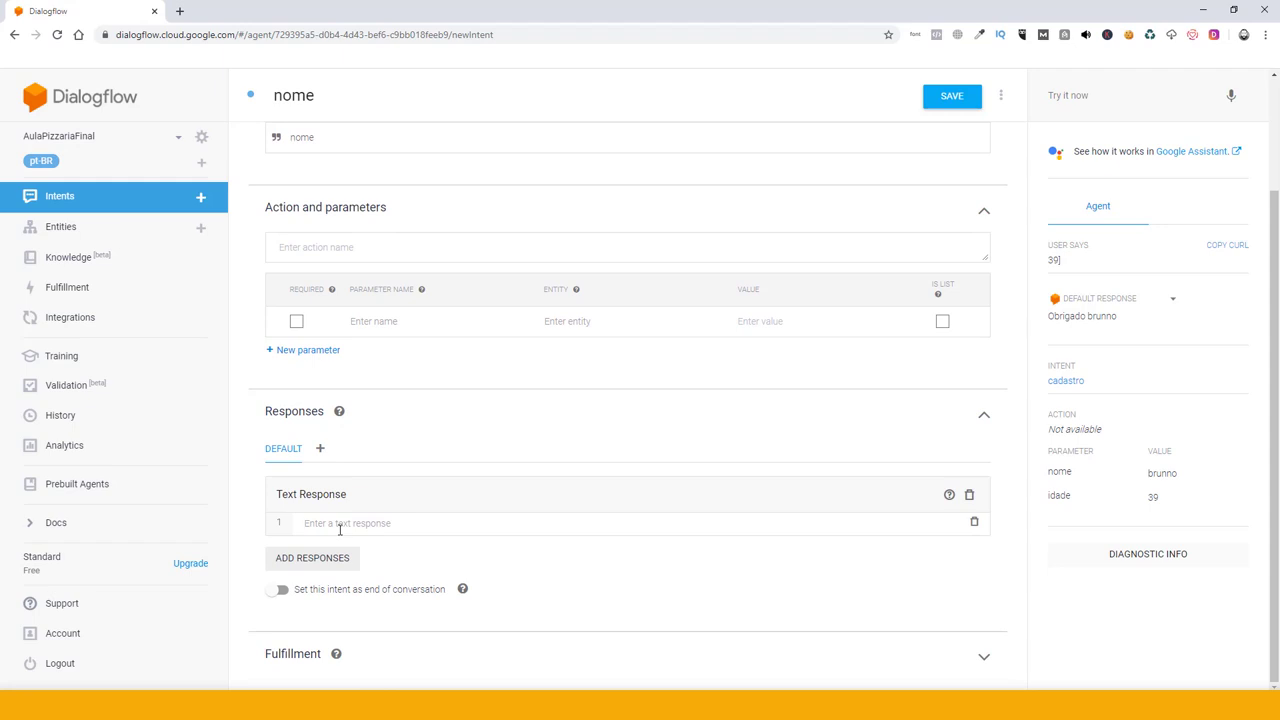
pyautogui.write('res')
pyautogui.press('BackSpace')
pyautogui.press('BackSpace')
pyautogui.press('BackSpace')
pyautogui.write('Nome da')
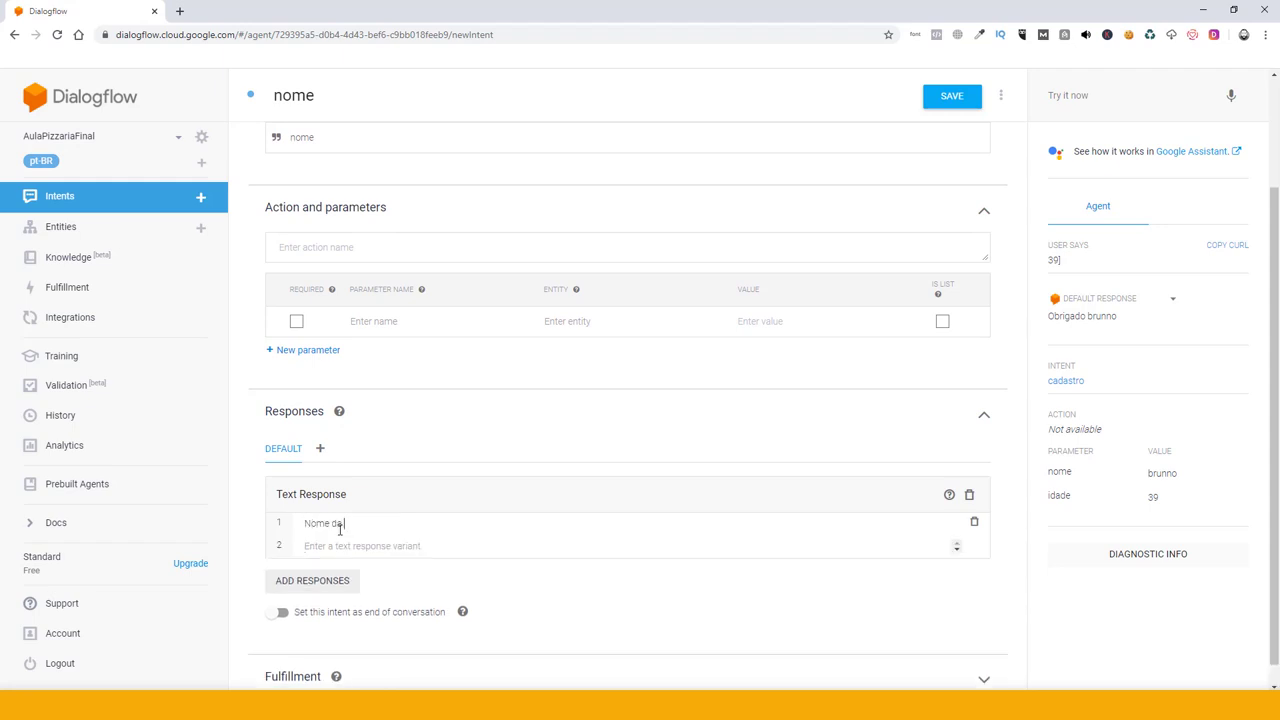
pyautogui.write(' pessoa')
pyautogui.scroll(2, 411, 541)
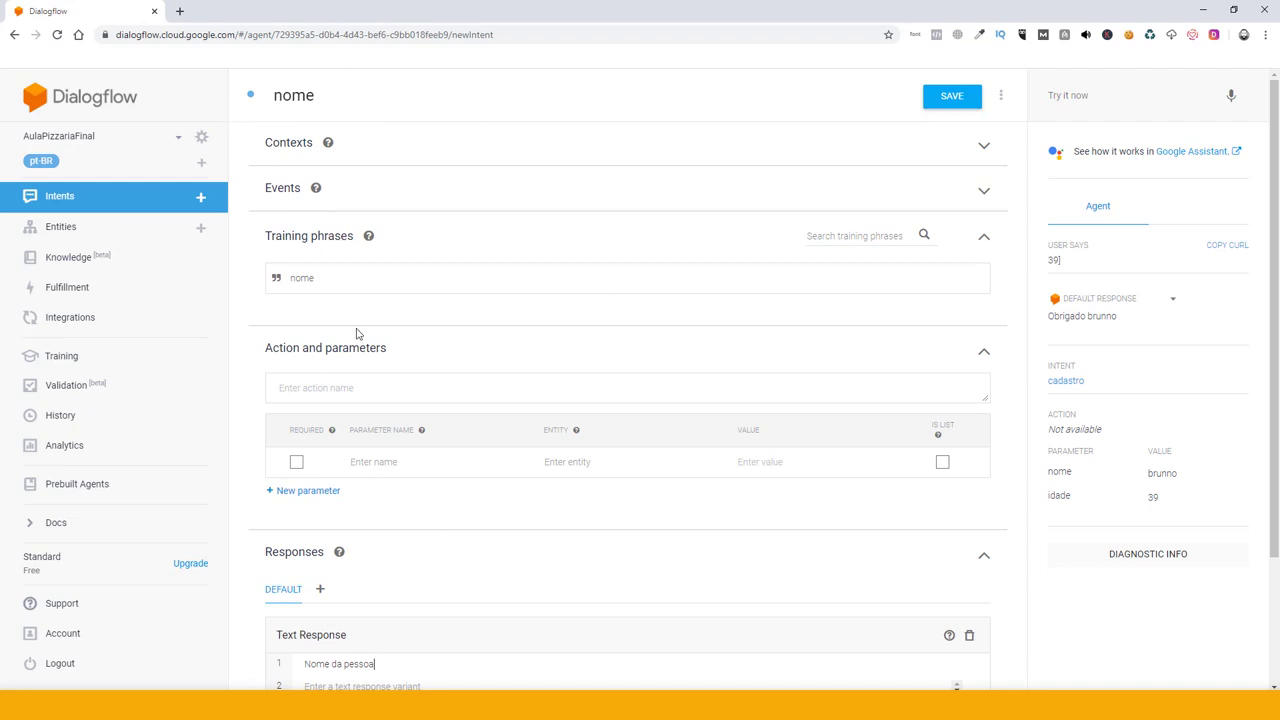
pyautogui.scroll(-2, 531, 389)
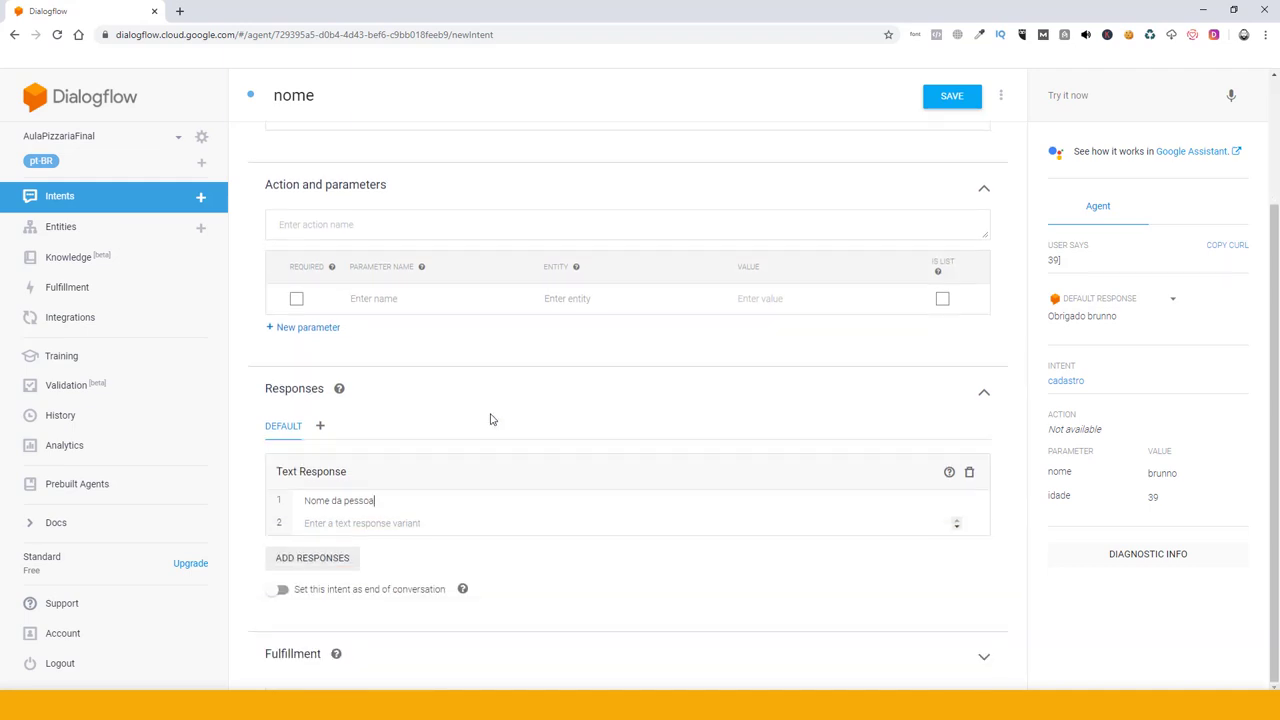
pyautogui.scroll(2, 491, 417)
pyautogui.click(951, 104)
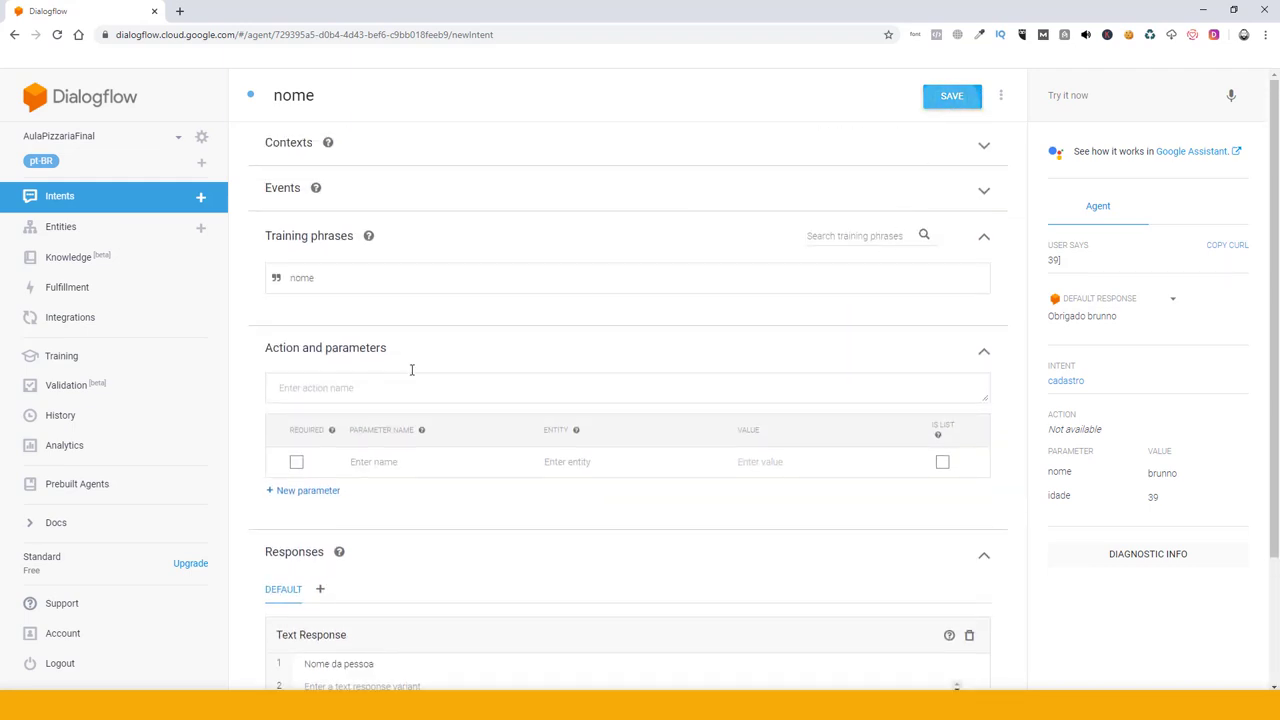
# Step: Add an output context named "nome" to the cadastro intent and save the intent
pyautogui.click(146, 203)
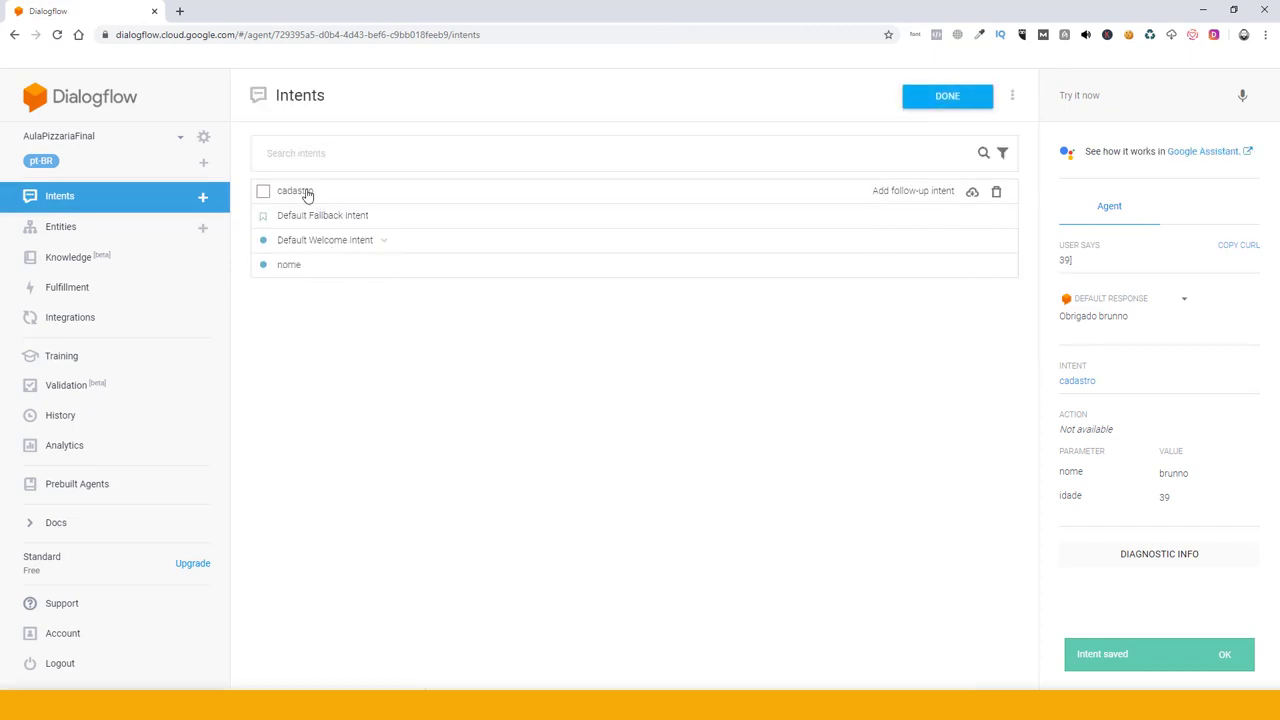
pyautogui.click(307, 193)
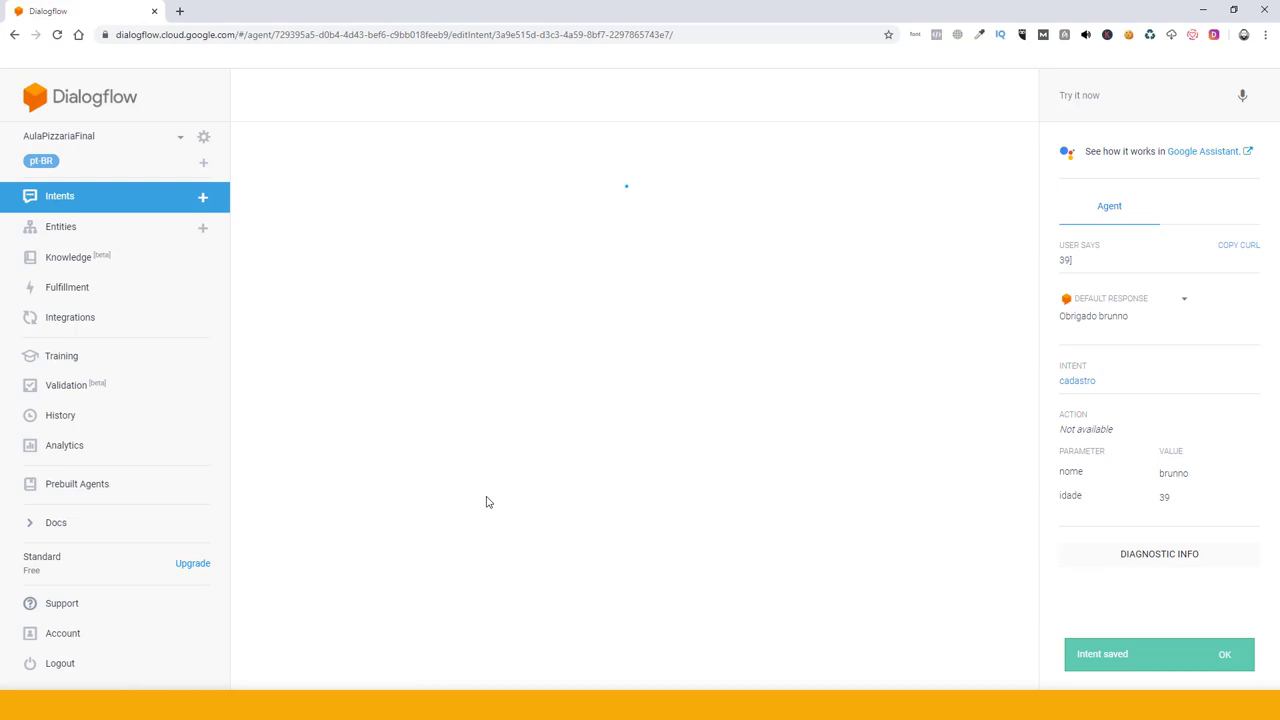
pyautogui.scroll(-3, 468, 495)
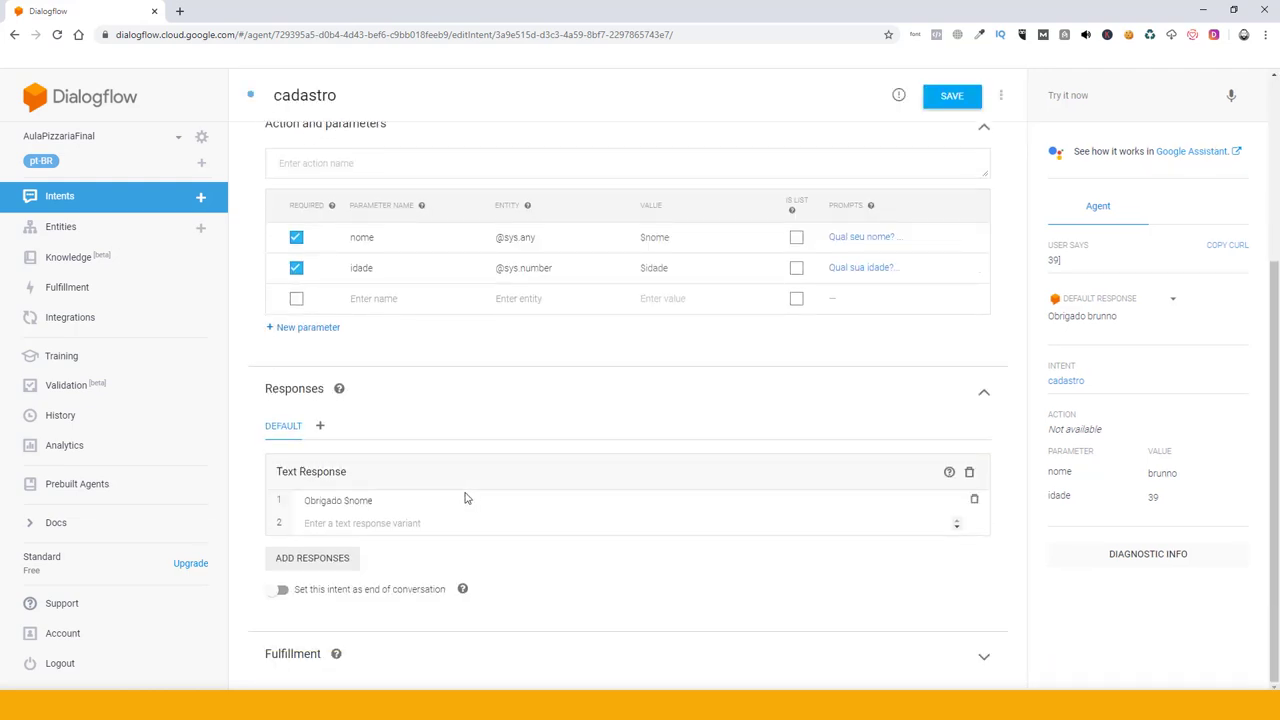
pyautogui.scroll(2, 451, 497)
pyautogui.scroll(-2, 449, 497)
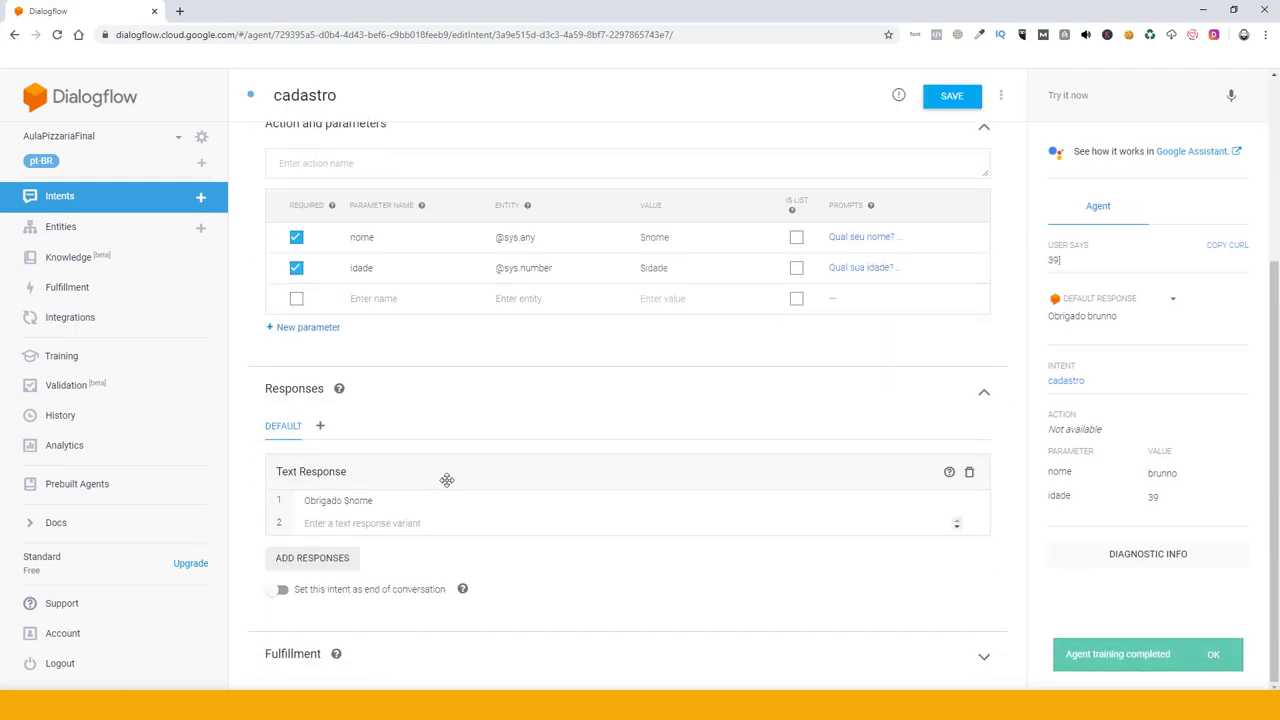
pyautogui.scroll(3, 400, 400)
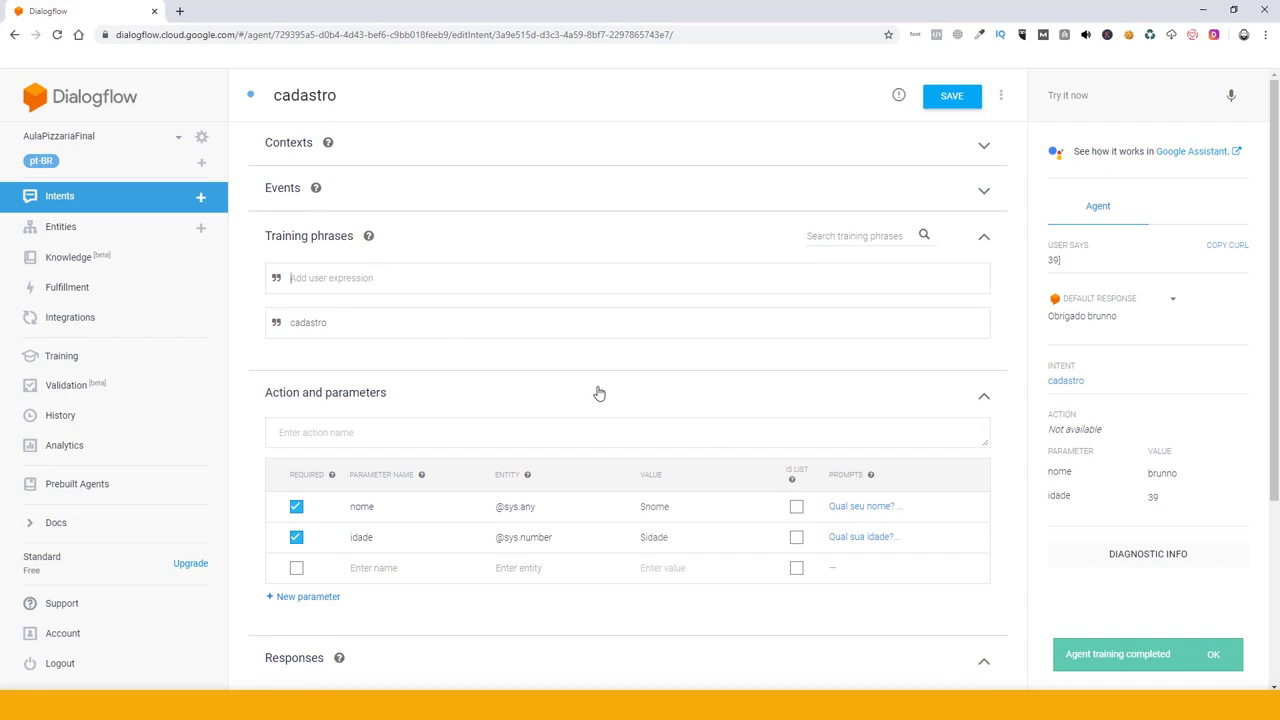
pyautogui.click(386, 151)
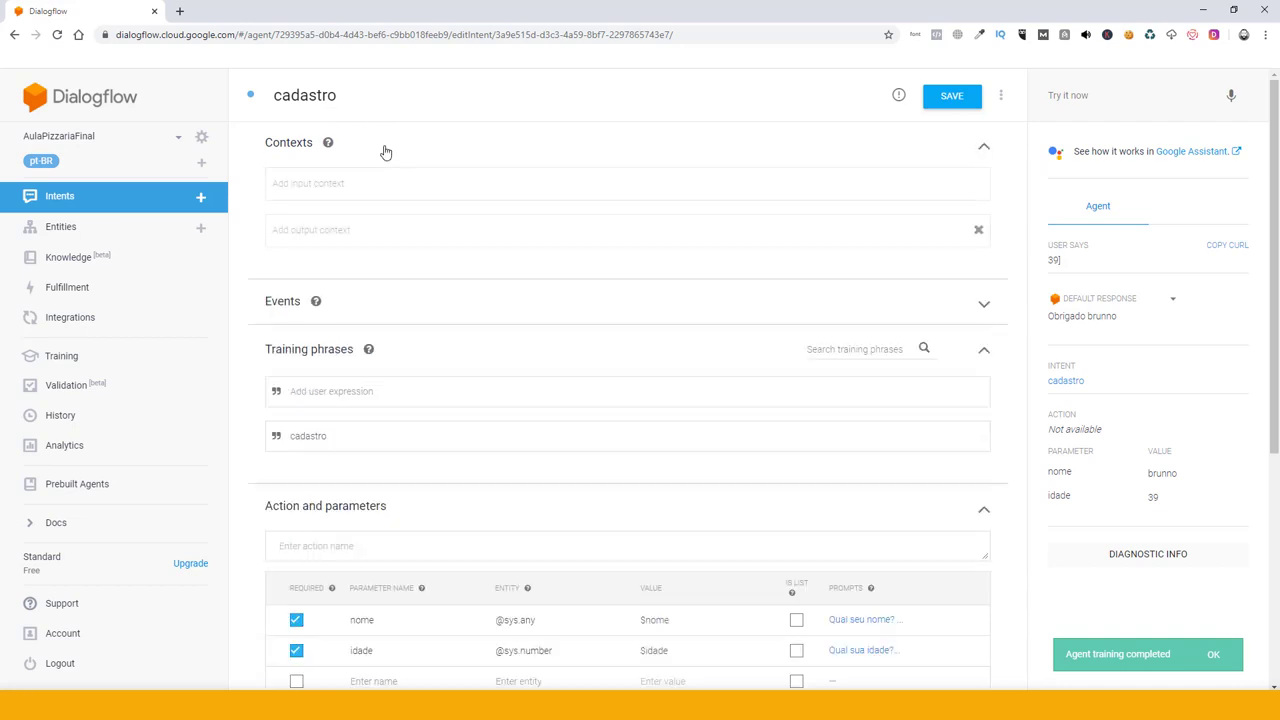
pyautogui.click(362, 231)
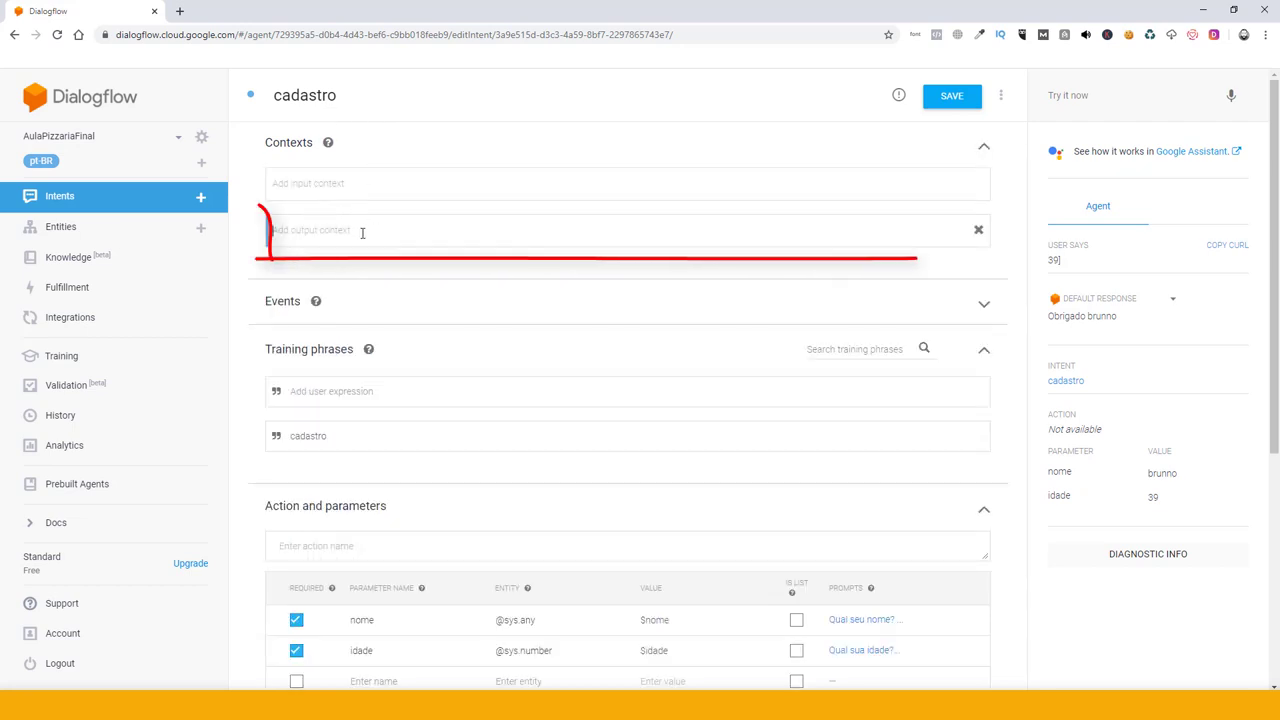
pyautogui.write('nome')
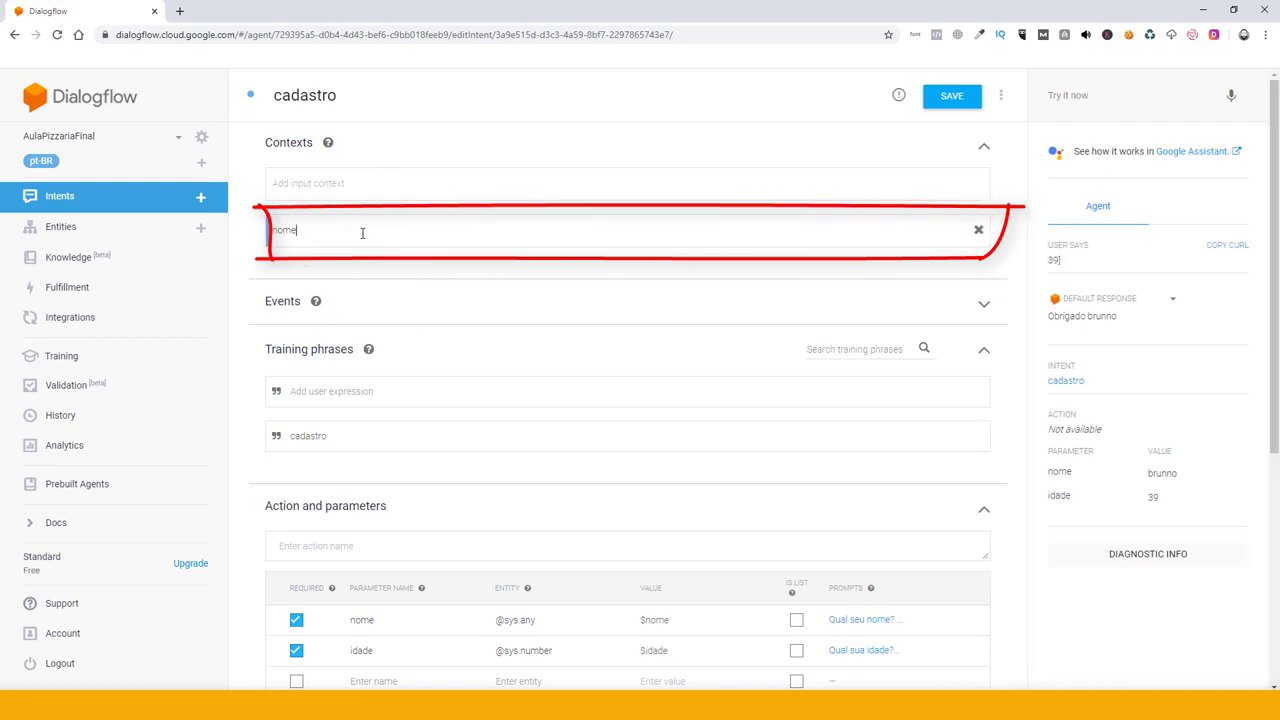
pyautogui.press('Return')
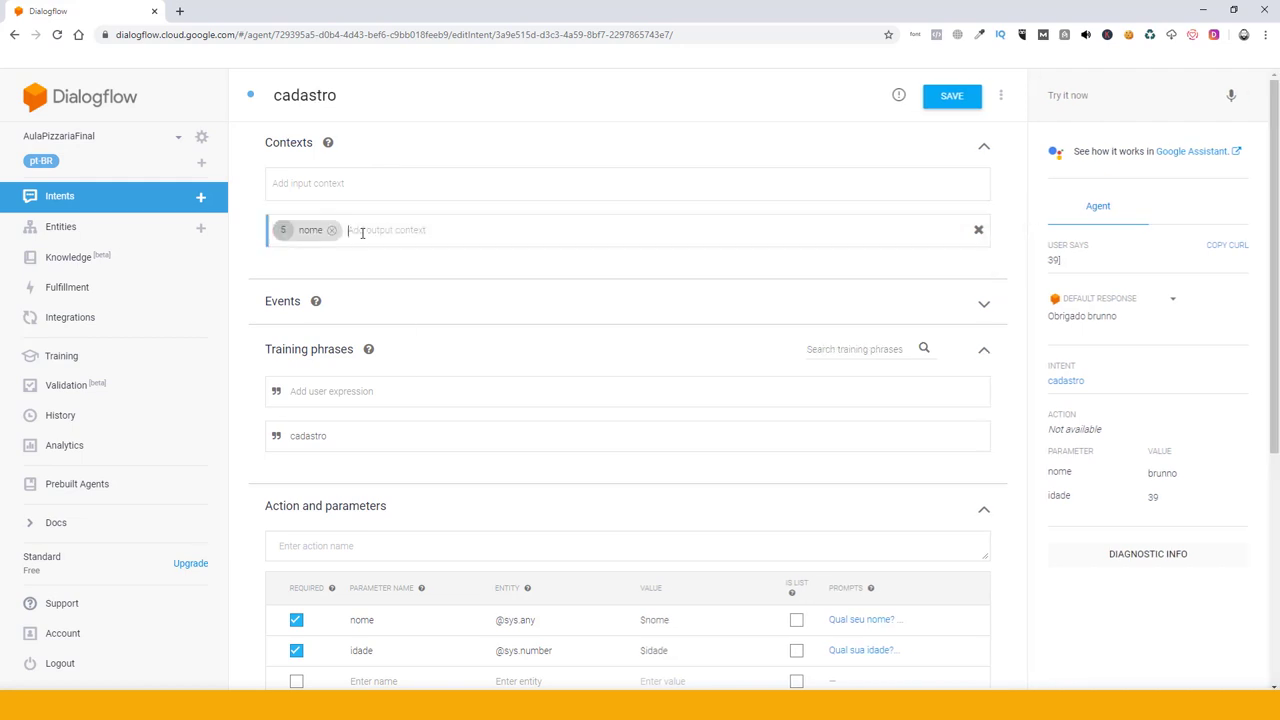
pyautogui.click(292, 230)
pyautogui.scroll(-1, 300, 410)
pyautogui.scroll(-2, 300, 410)
pyautogui.scroll(4, 280, 300)
pyautogui.click(936, 98)
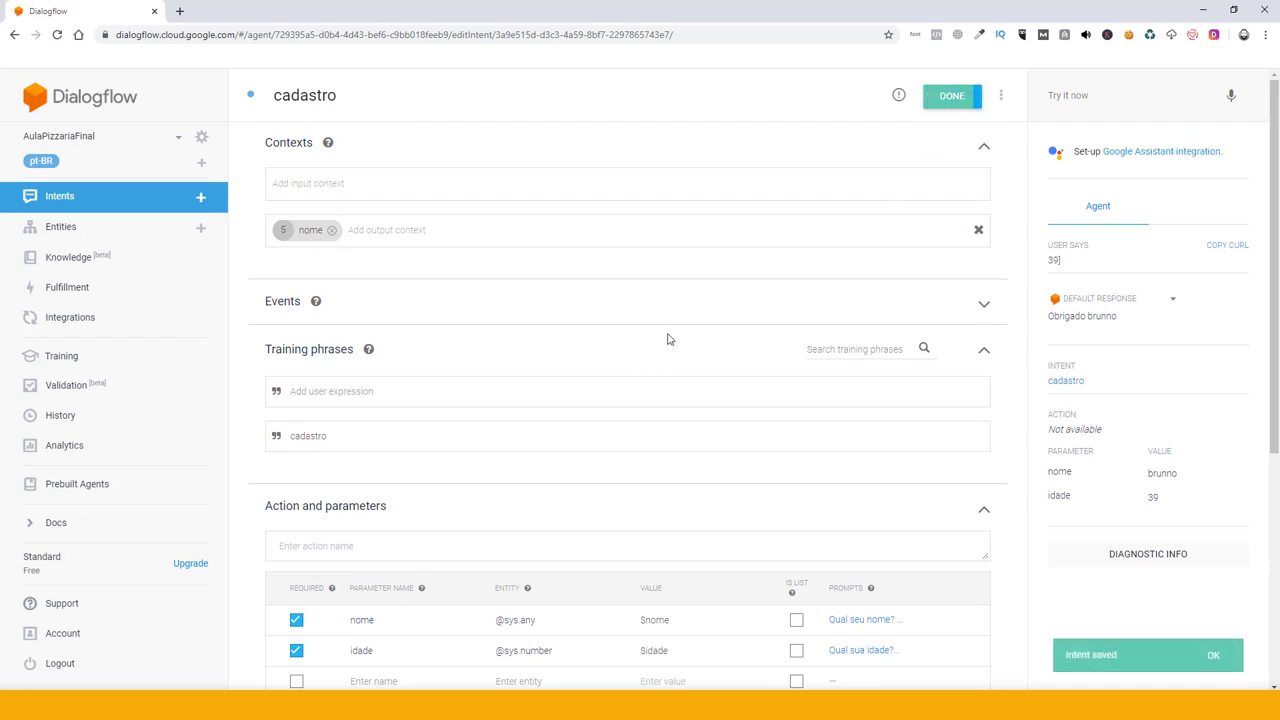
# Step: Add the existing "nome" context as input context of the nome intent and save the intent
pyautogui.click(165, 205)
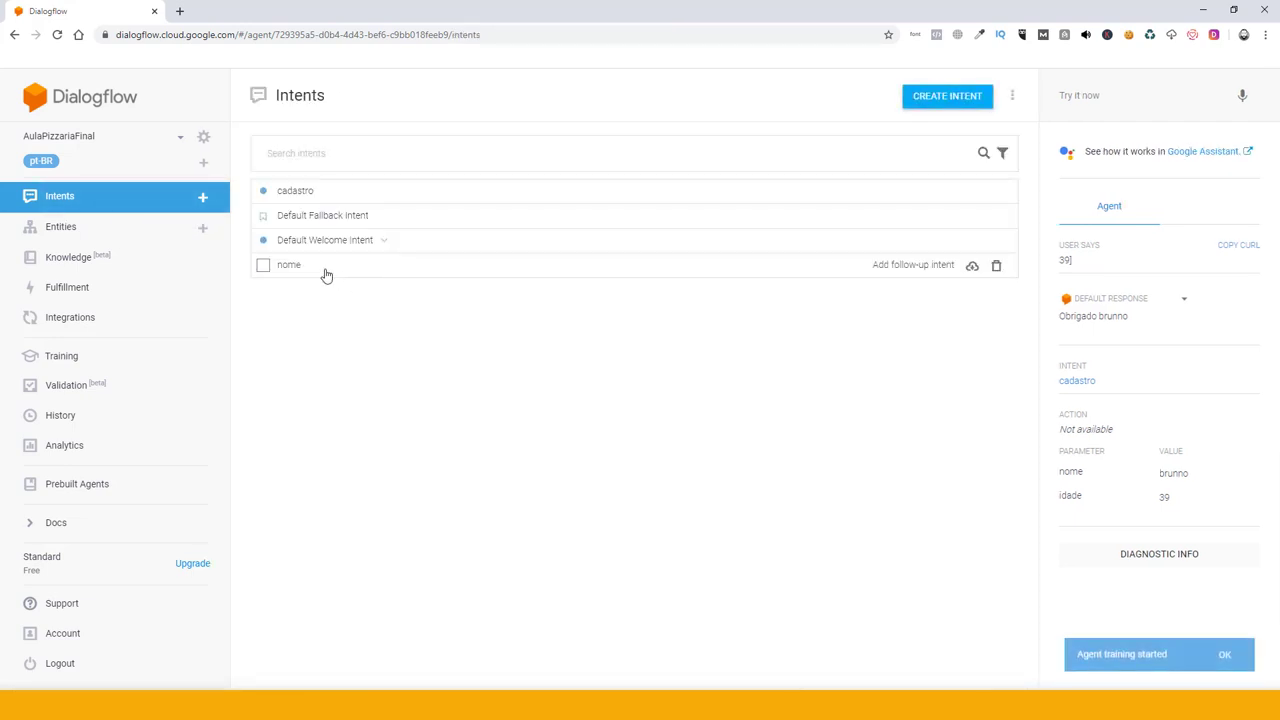
pyautogui.click(290, 265)
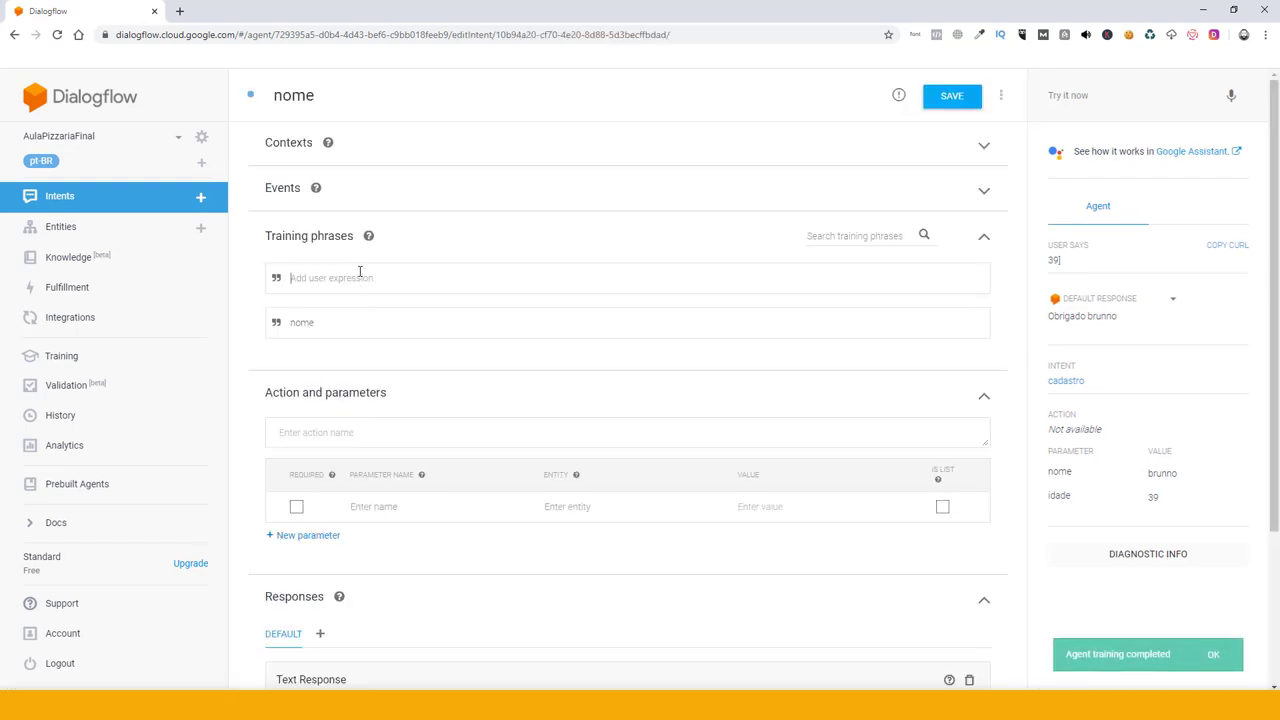
pyautogui.click(358, 156)
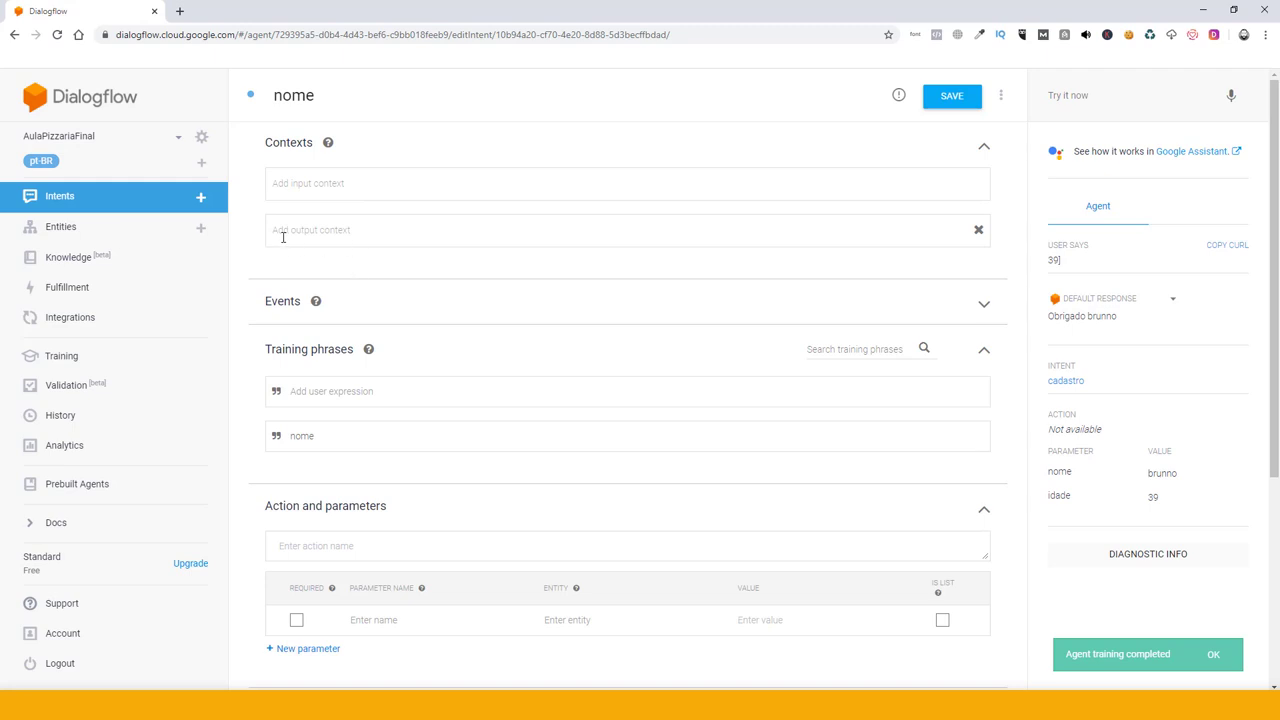
pyautogui.click(370, 230)
pyautogui.click(362, 183)
pyautogui.write('nom')
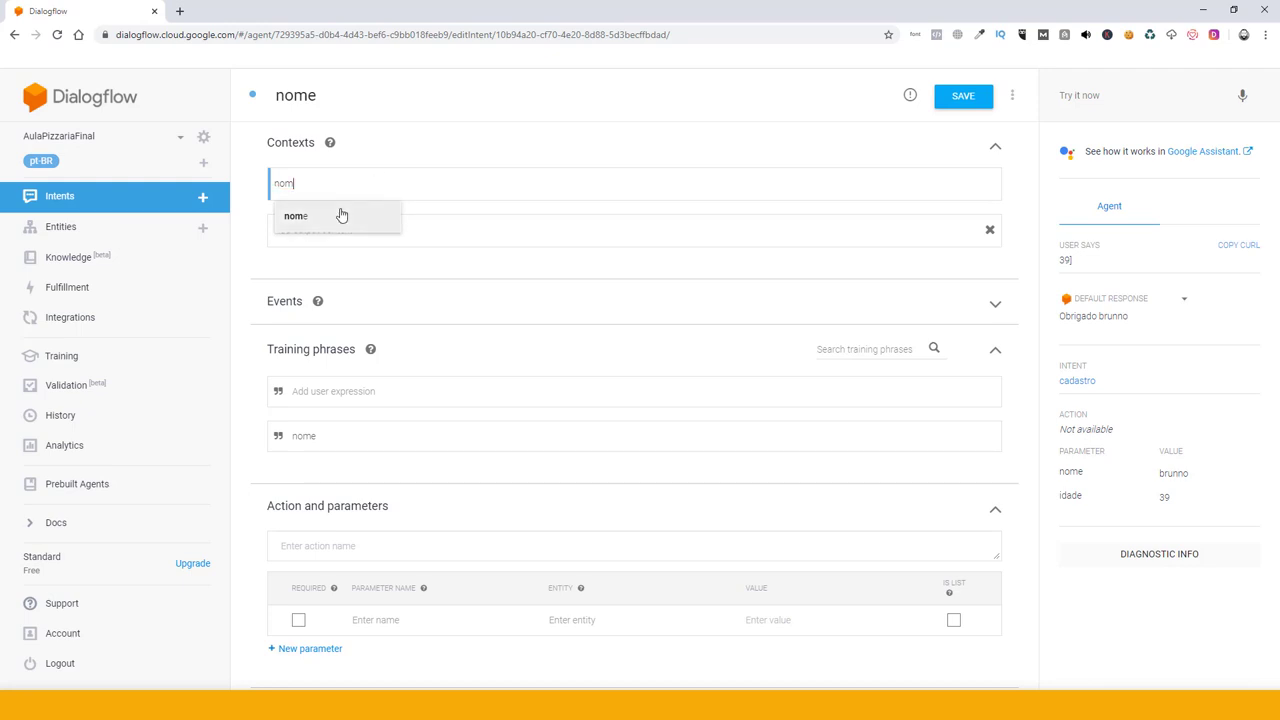
pyautogui.click(340, 214)
pyautogui.click(333, 231)
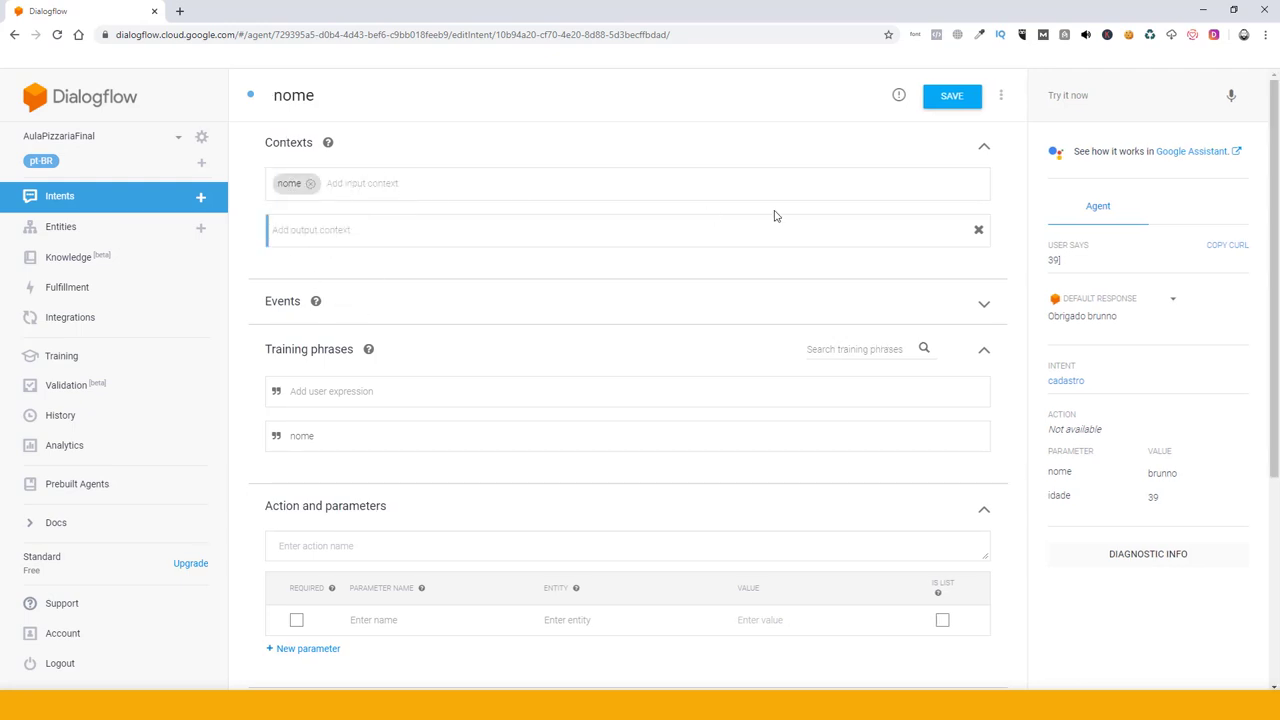
pyautogui.click(955, 100)
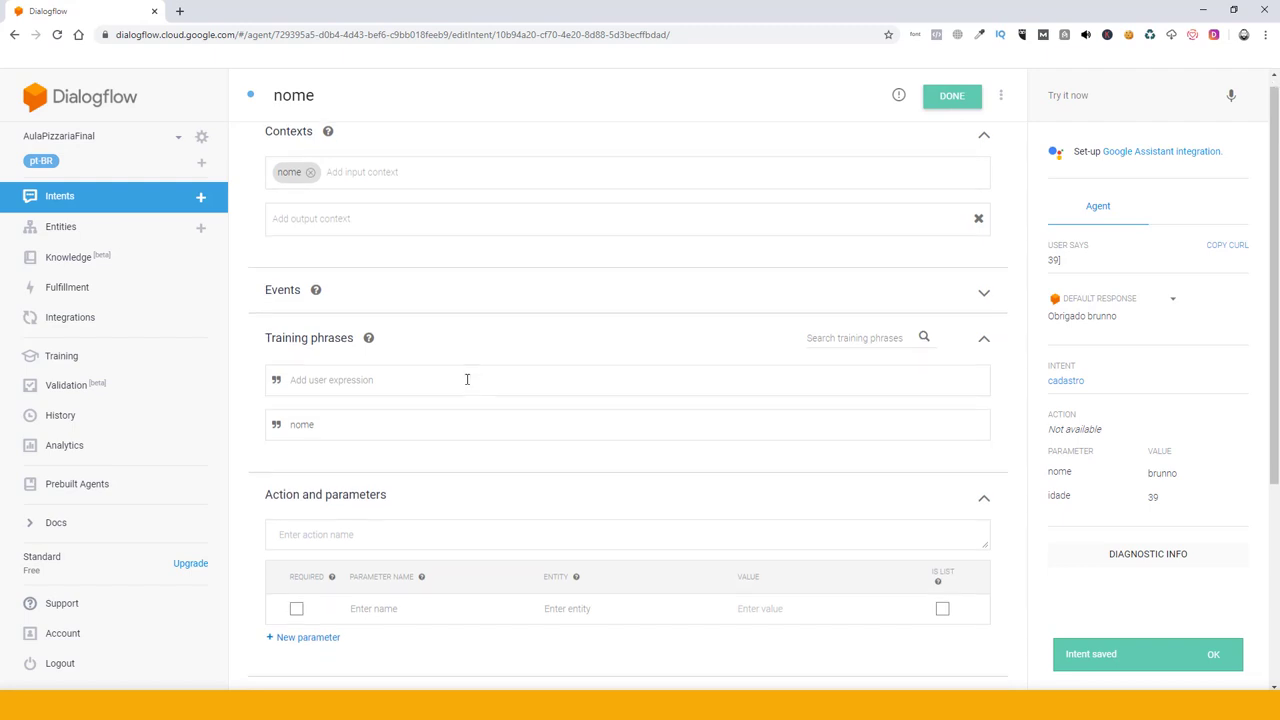
# Step: Replace the nome intent's text response with "Obrigado #nome.nome", referencing the context parameter, and save the intent
pyautogui.scroll(-3, 466, 379)
pyautogui.click(406, 500)
pyautogui.press('BackSpace')
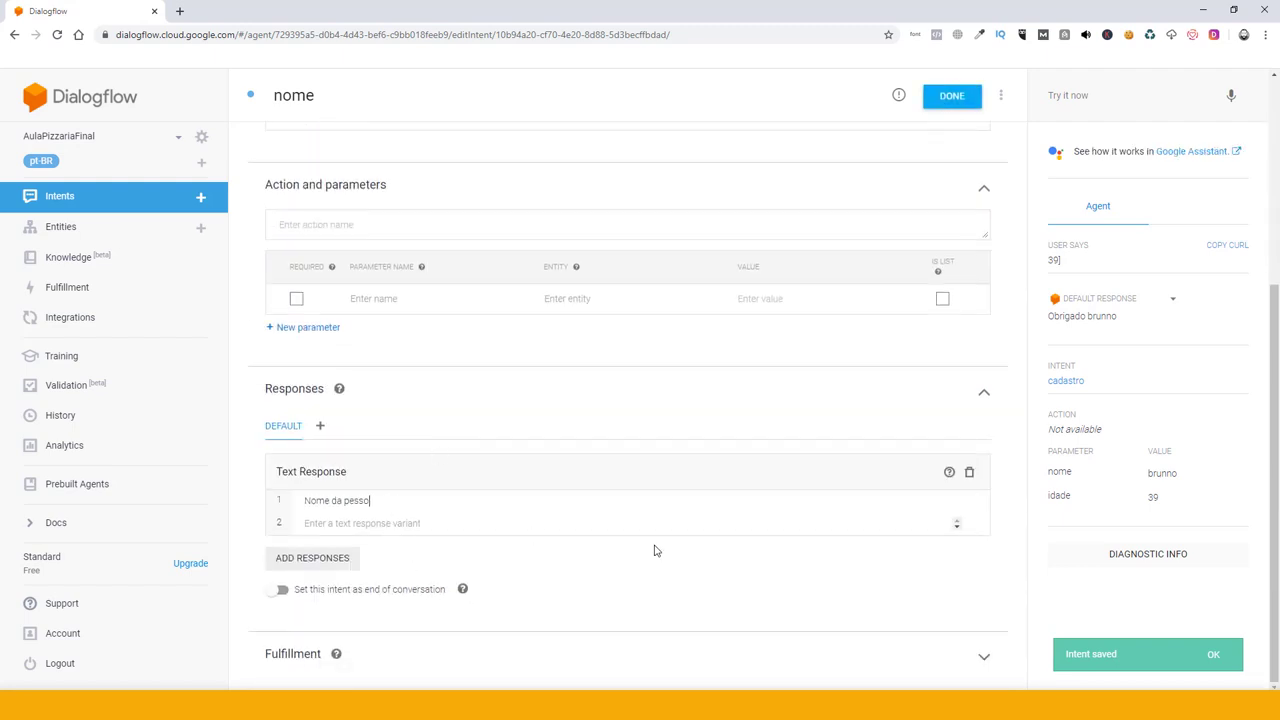
pyautogui.press('BackSpace')
pyautogui.press('BackSpace')
pyautogui.press('BackSpace')
pyautogui.press('BackSpace')
pyautogui.press('BackSpace')
pyautogui.press('BackSpace')
pyautogui.press('BackSpace')
pyautogui.press('BackSpace')
pyautogui.press('BackSpace')
pyautogui.press('BackSpace')
pyautogui.press('BackSpace')
pyautogui.press('BackSpace')
pyautogui.press('BackSpace')
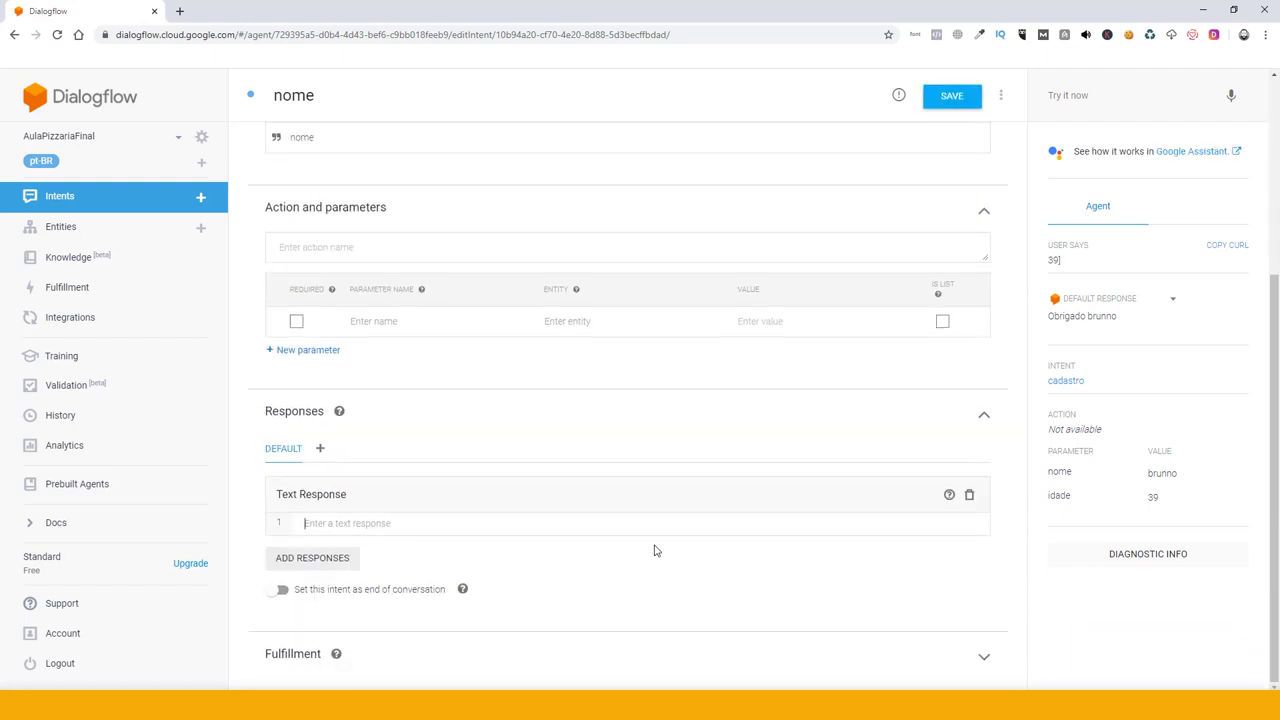
pyautogui.write('Obrigado #')
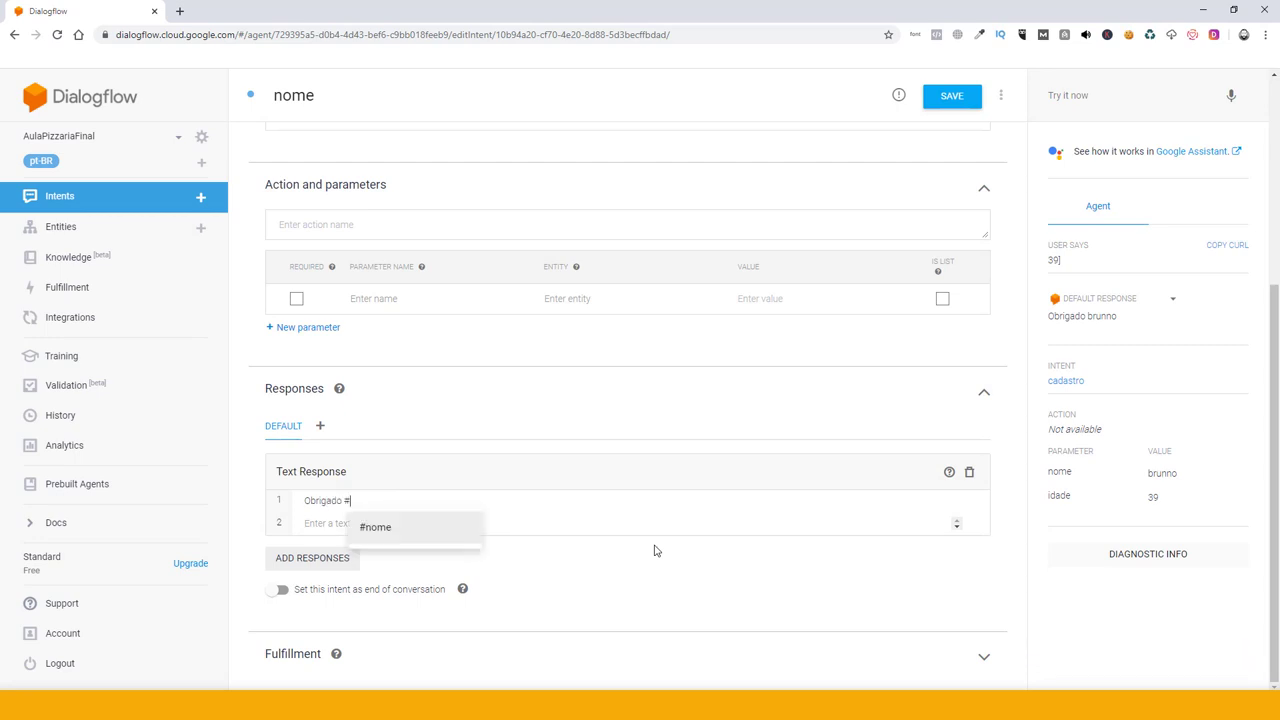
pyautogui.click(395, 537)
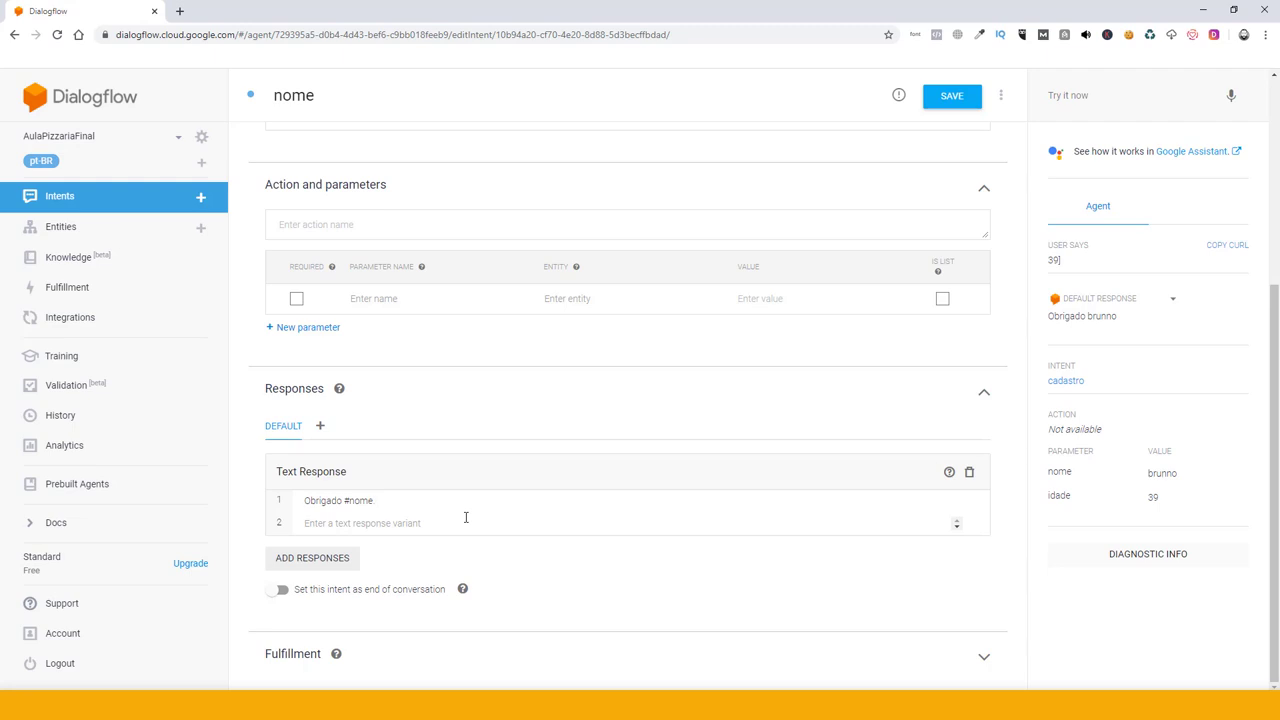
pyautogui.write('nome')
pyautogui.click(946, 105)
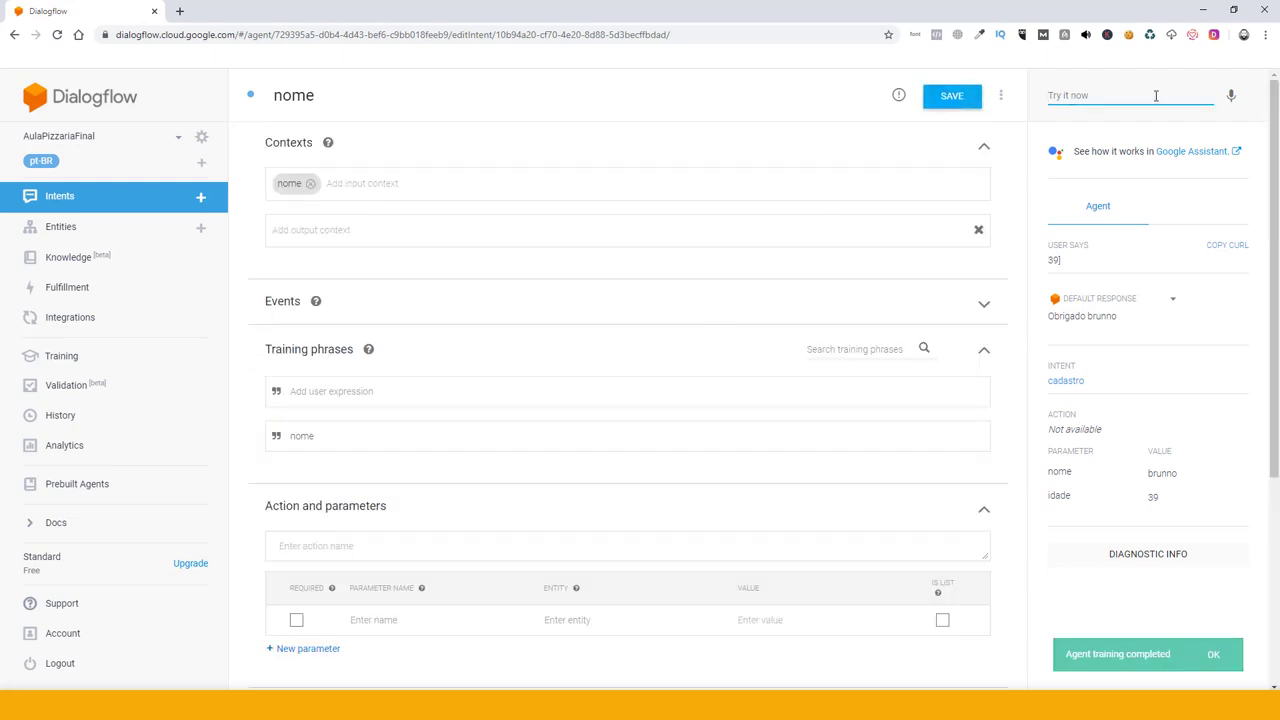
# Step: Test the agent by running "cadastro" with a first name and age 39, and query "nome"
pyautogui.write('cadastro')
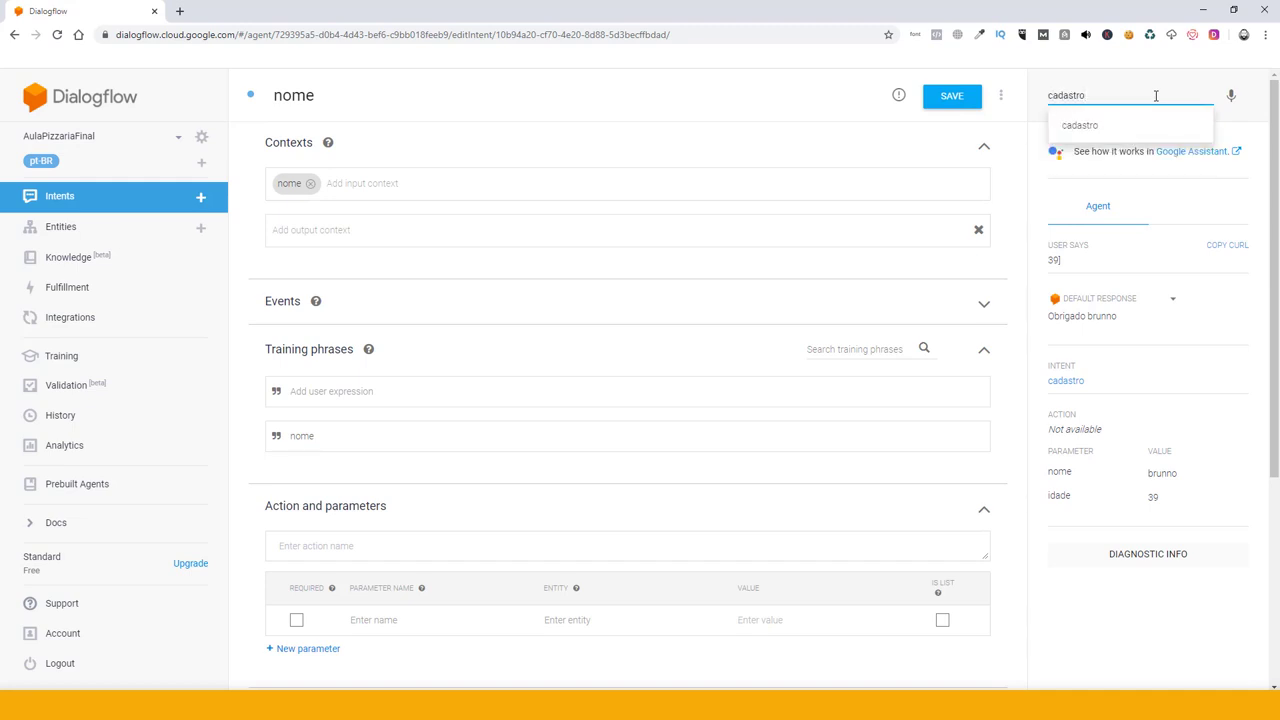
pyautogui.press('Return')
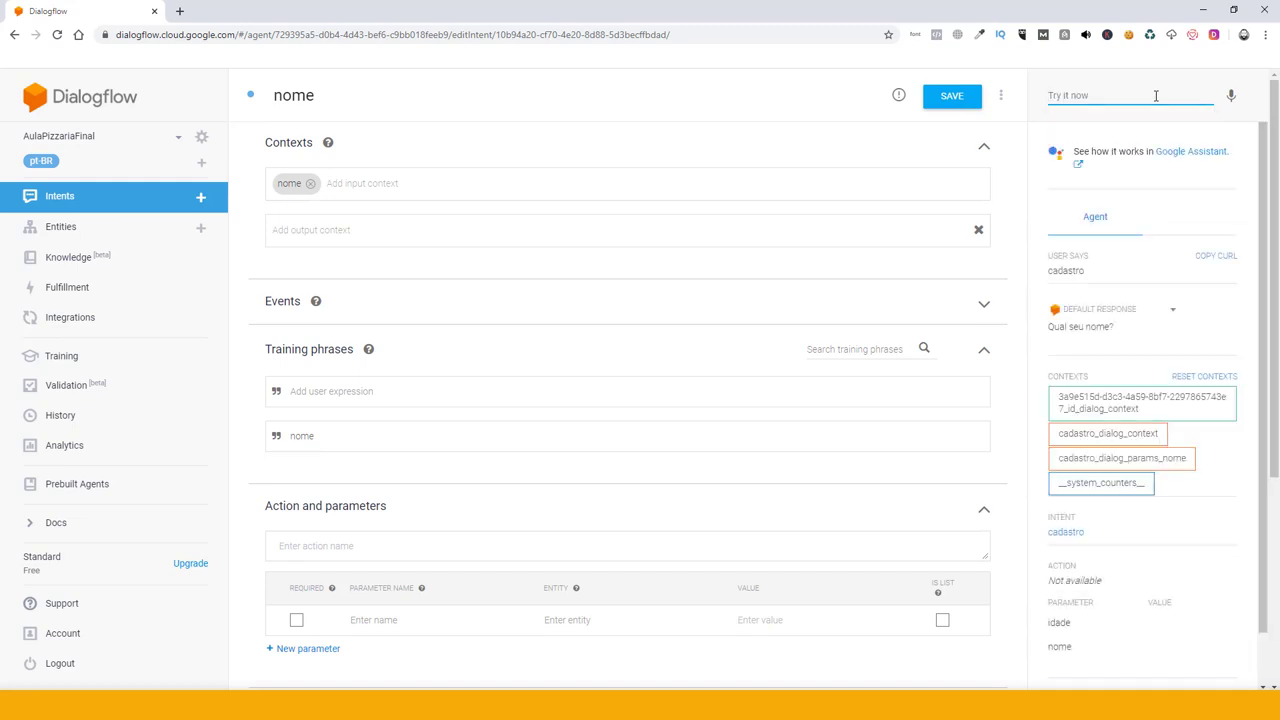
pyautogui.write('brunn')
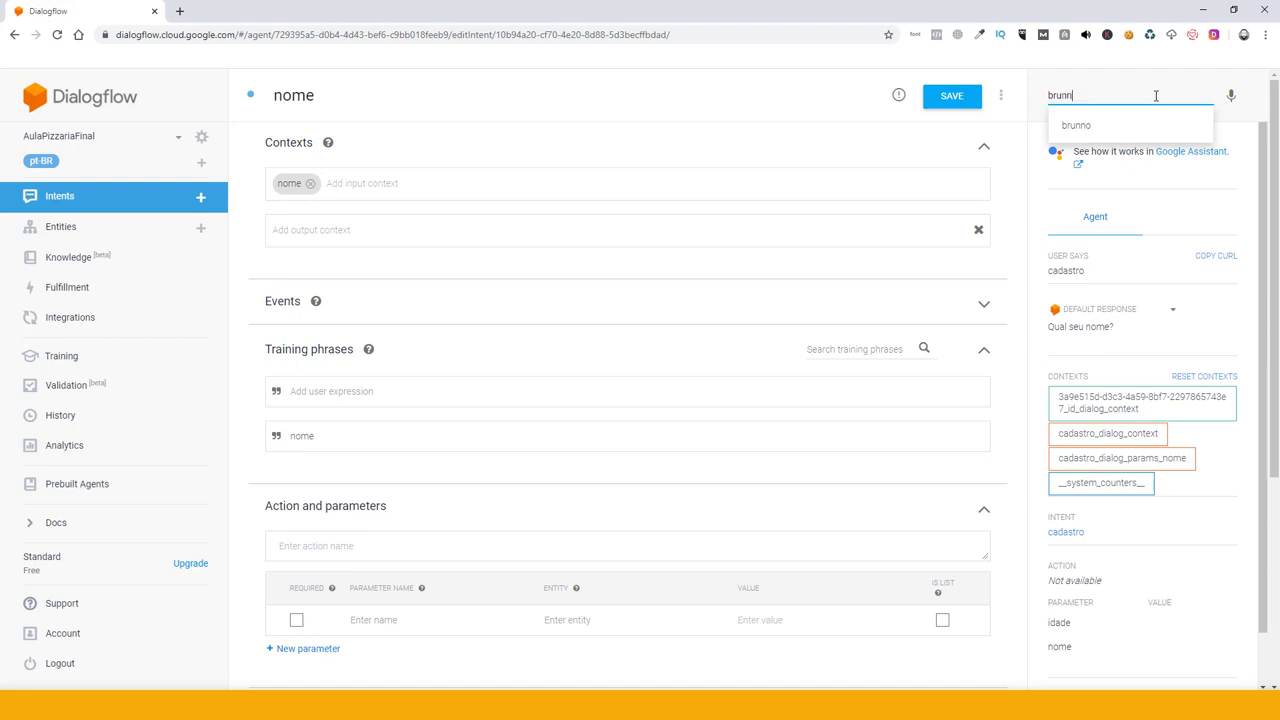
pyautogui.write('o')
pyautogui.press('Return')
pyautogui.write('2')
pyautogui.press('BackSpace')
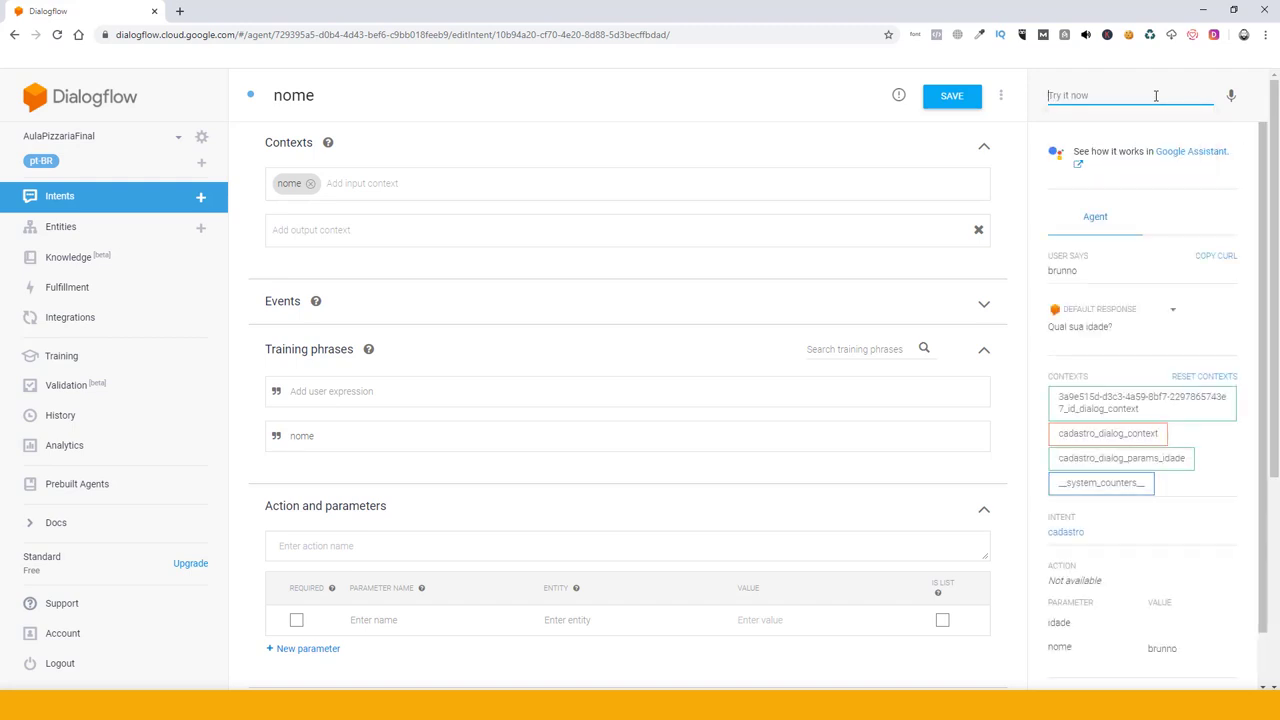
pyautogui.write('39')
pyautogui.press('Return')
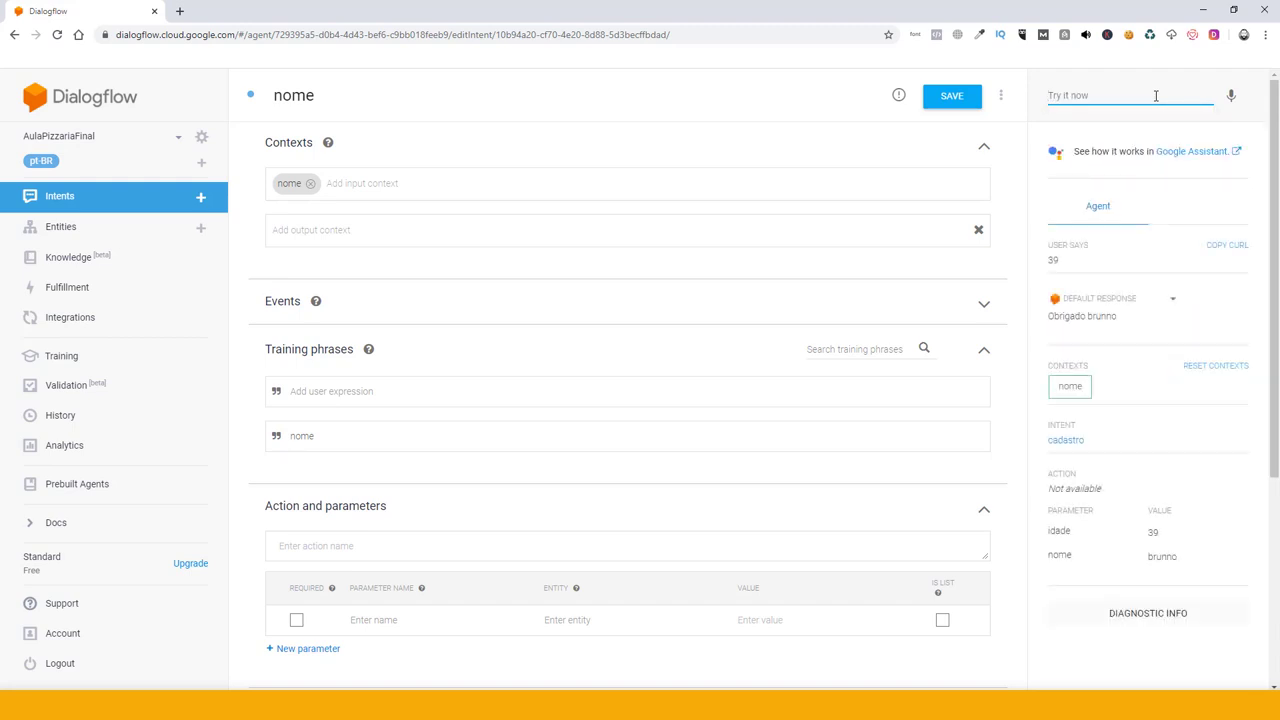
pyautogui.write('nome')
pyautogui.press('Return')
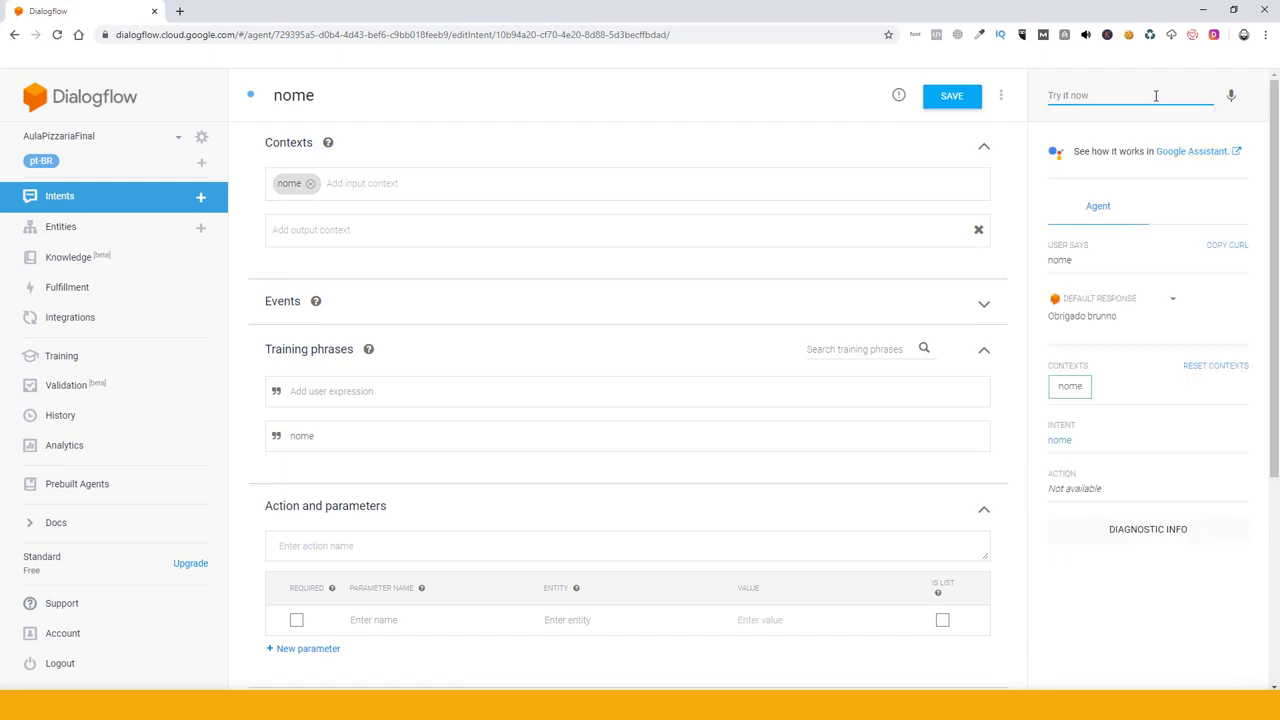
# Step: Examine the context parameter reference in the nome intent's text response
pyautogui.scroll(-3, 335, 463)
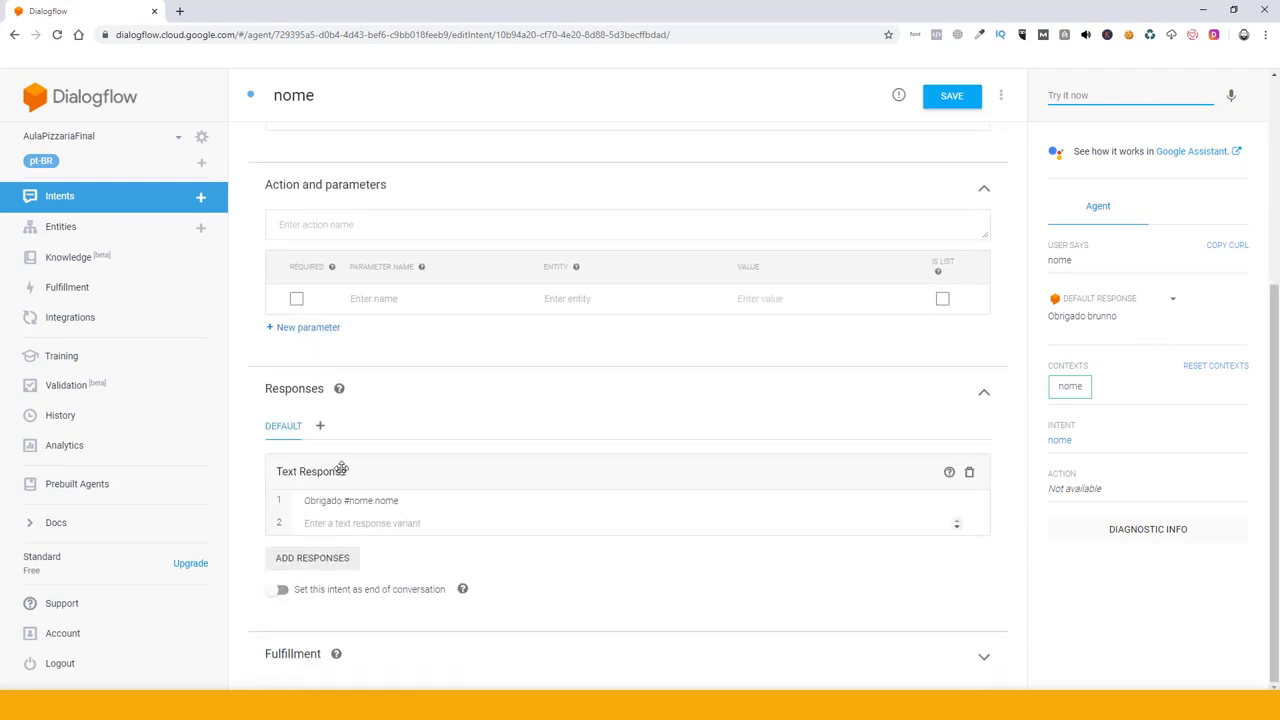
pyautogui.moveTo(399, 502); pyautogui.dragTo(386, 300)
pyautogui.click(386, 298)
pyautogui.moveTo(305, 502); pyautogui.dragTo(457, 514)
pyautogui.click(455, 512)
pyautogui.moveTo(410, 503); pyautogui.dragTo(300, 503)
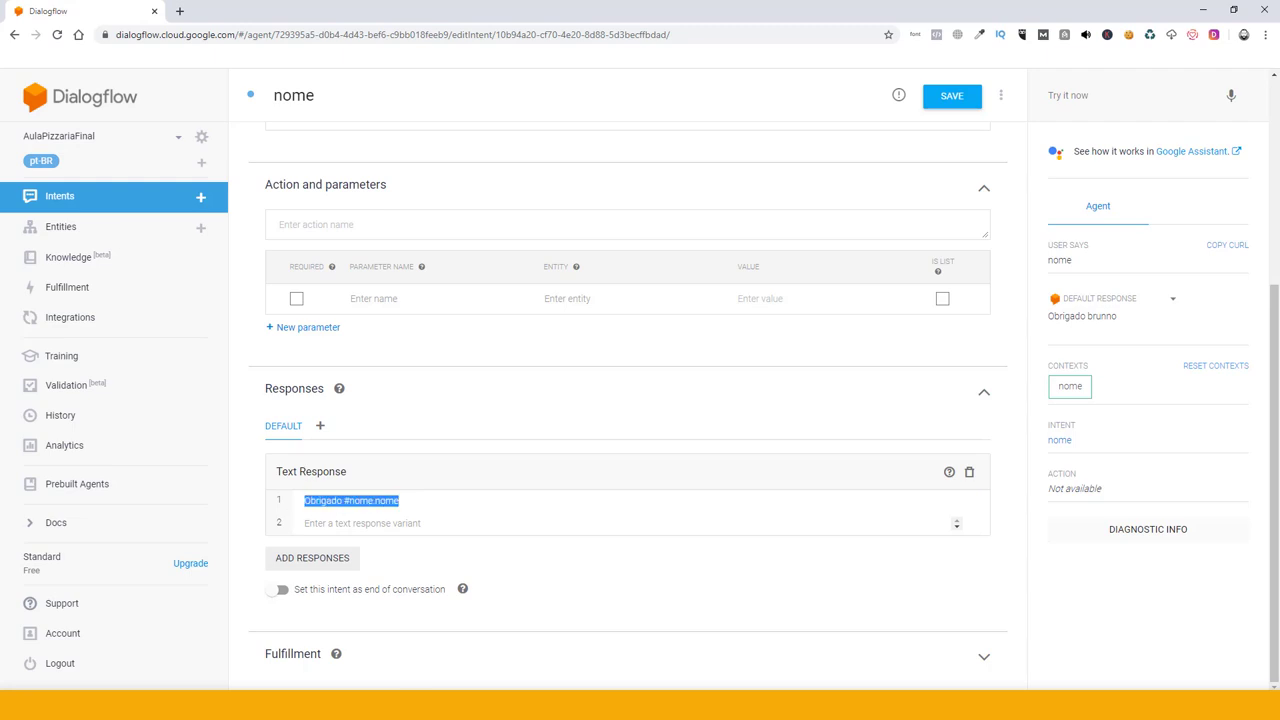
# Step: Open the Default Welcome Intent and add the existing "nome" context as its input context
pyautogui.scroll(4, 409, 477)
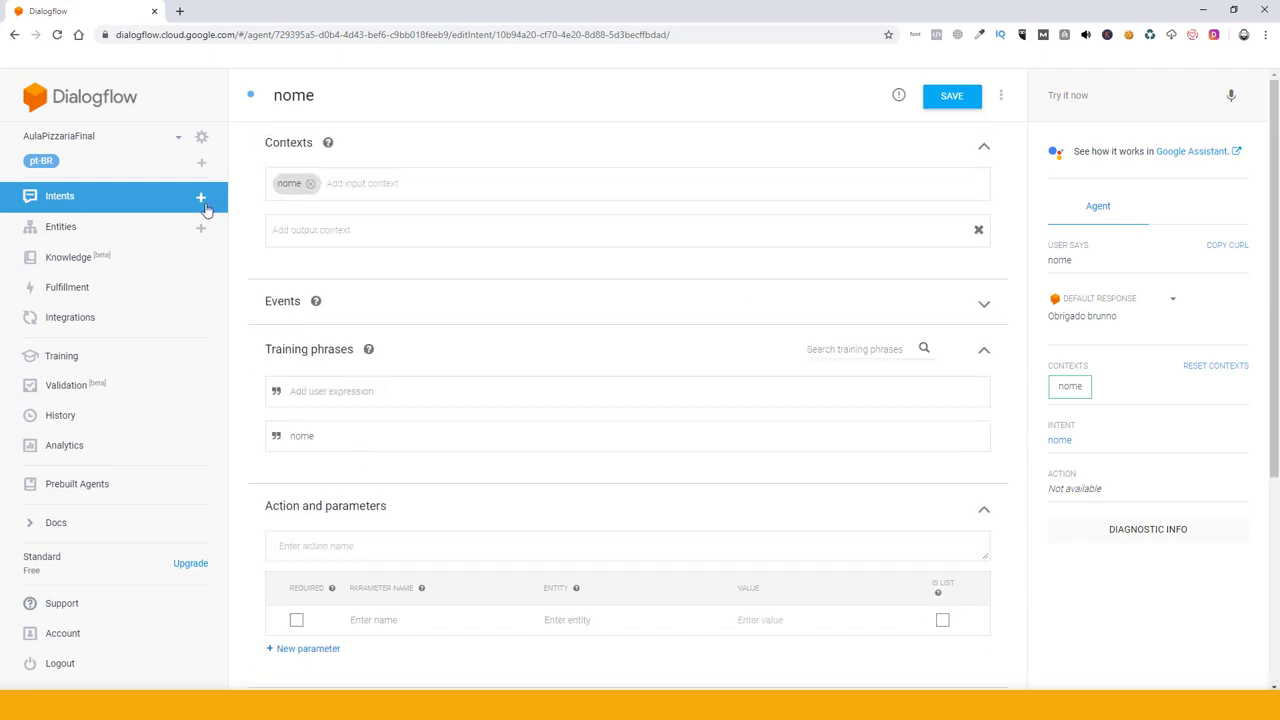
pyautogui.click(165, 203)
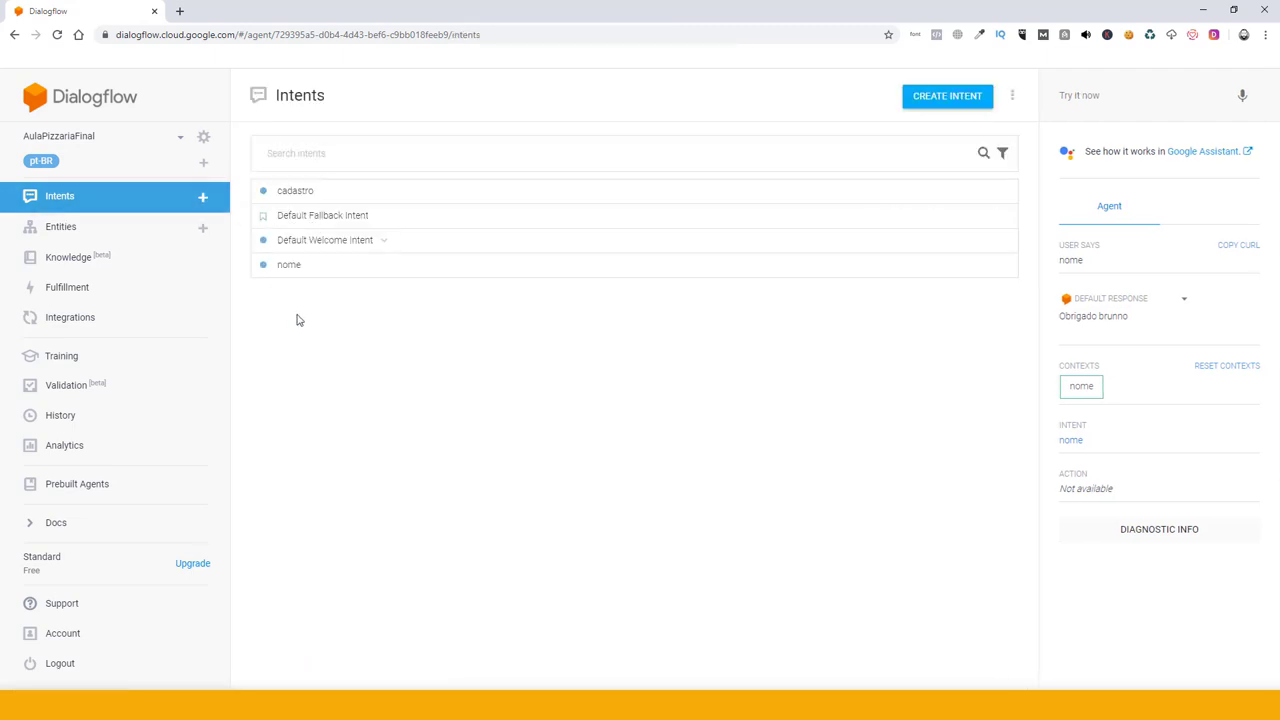
pyautogui.click(318, 248)
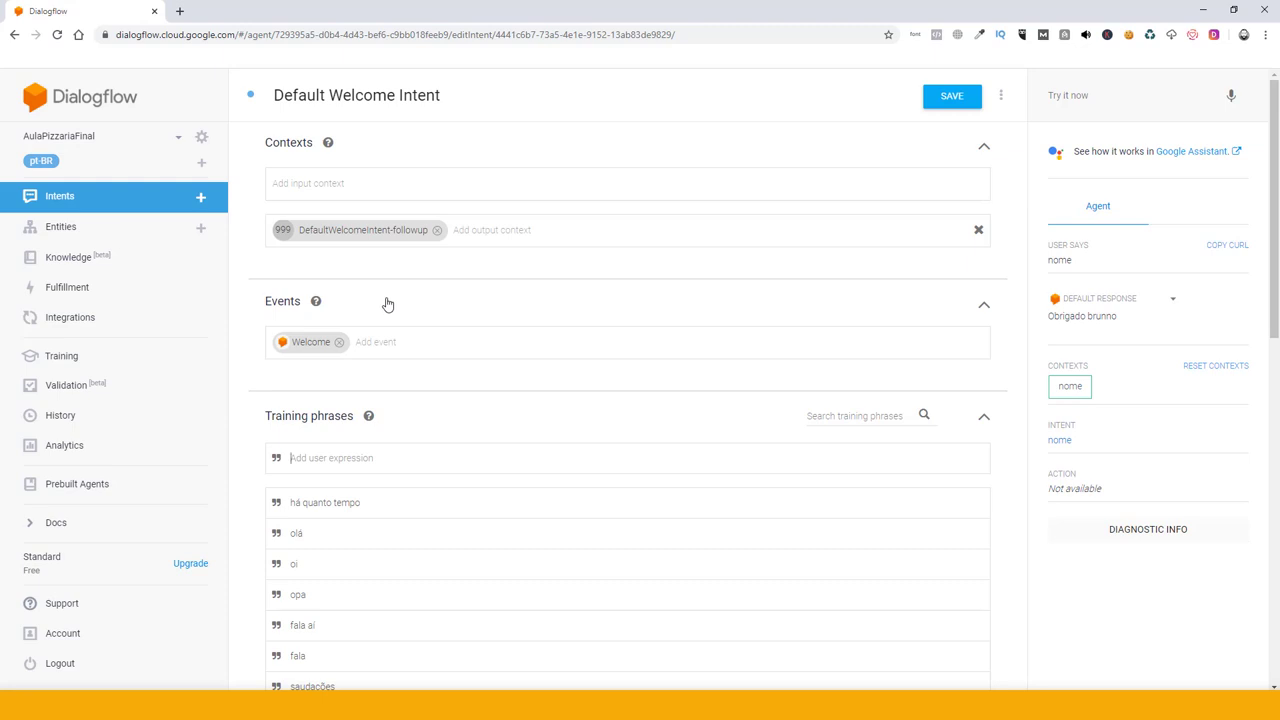
pyautogui.click(288, 148)
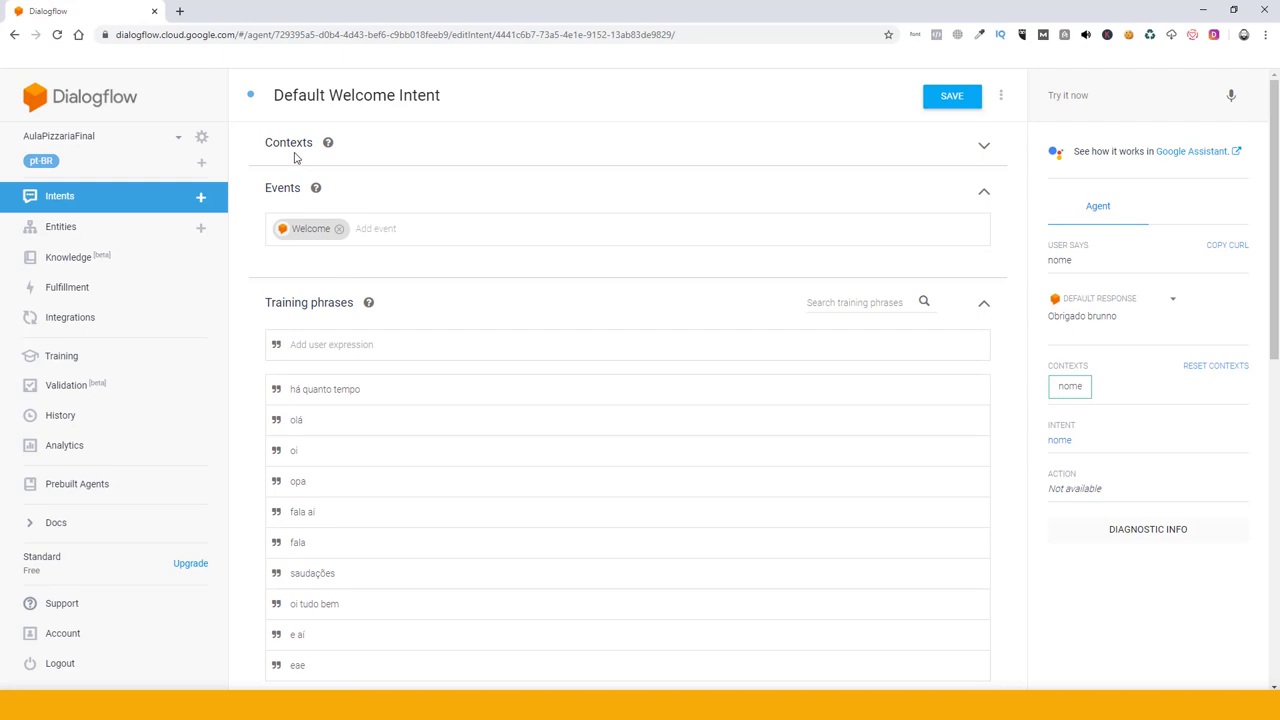
pyautogui.click(308, 165)
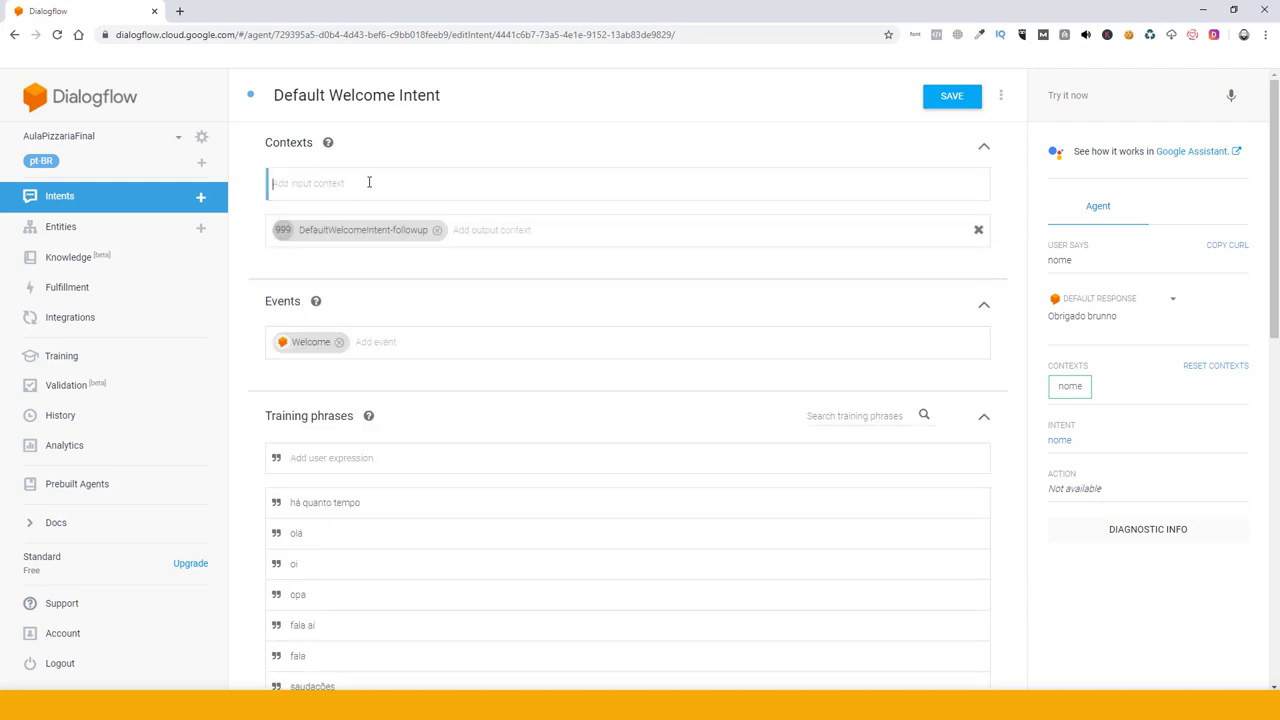
pyautogui.write('nom')
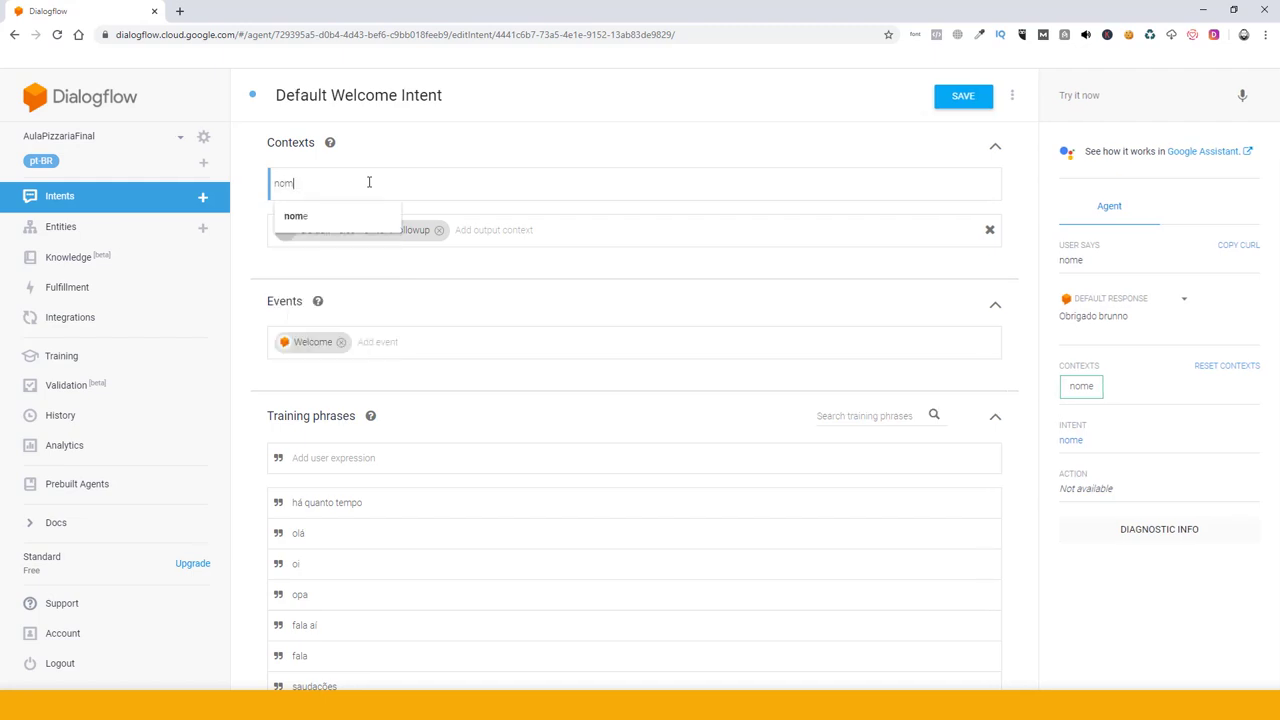
pyautogui.click(329, 219)
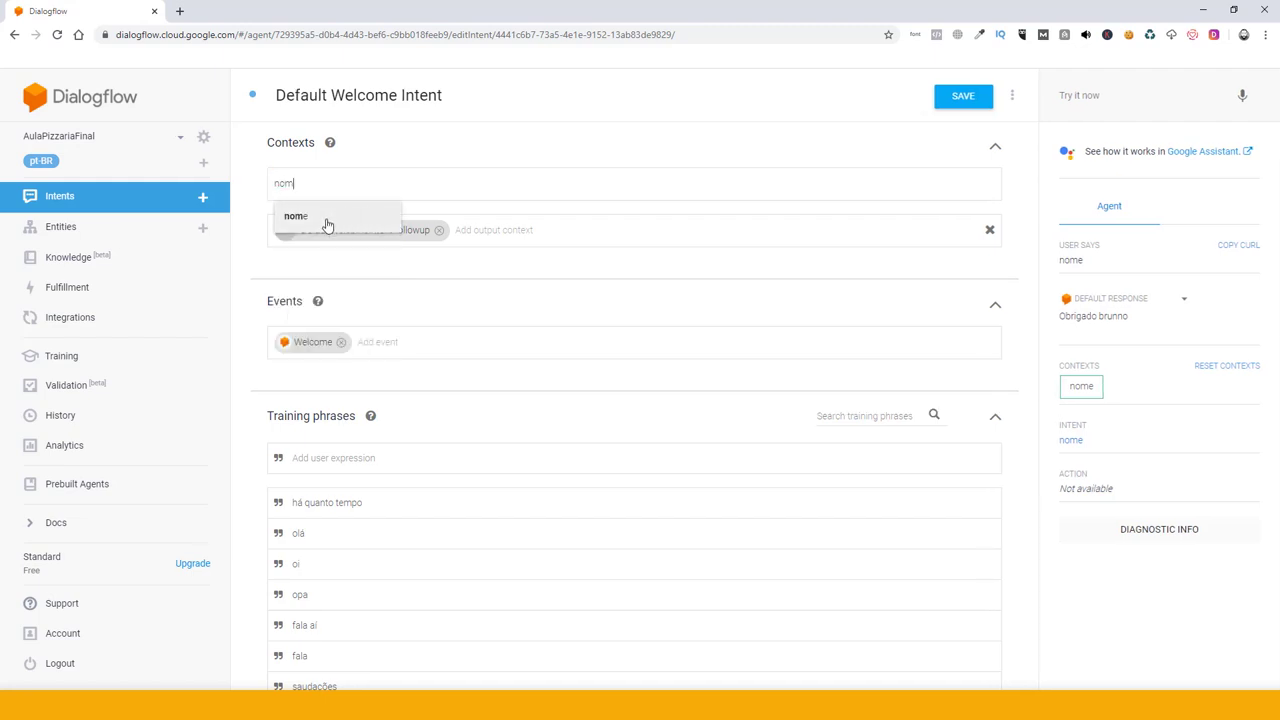
pyautogui.click(512, 230)
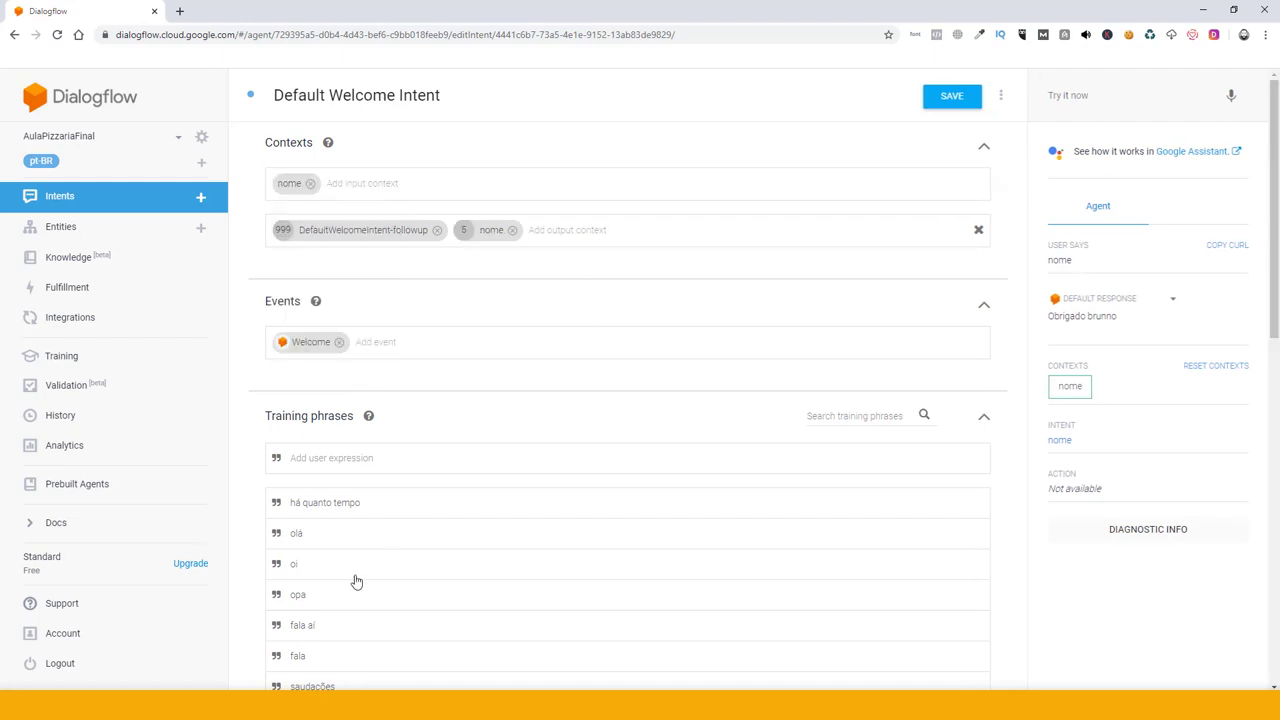
# Step: Append the context reference "#nome.nome" to the greeting line of the Default Welcome Intent's text response
pyautogui.scroll(-10, 551, 457)
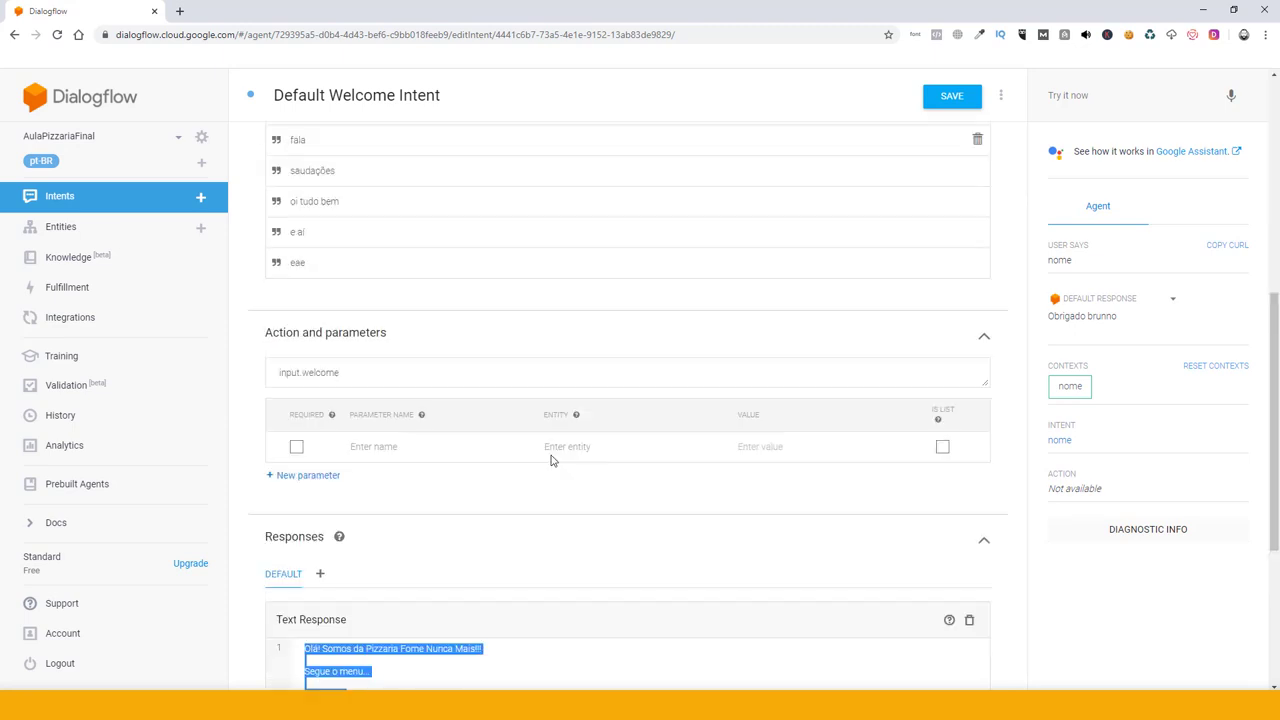
pyautogui.click(404, 383)
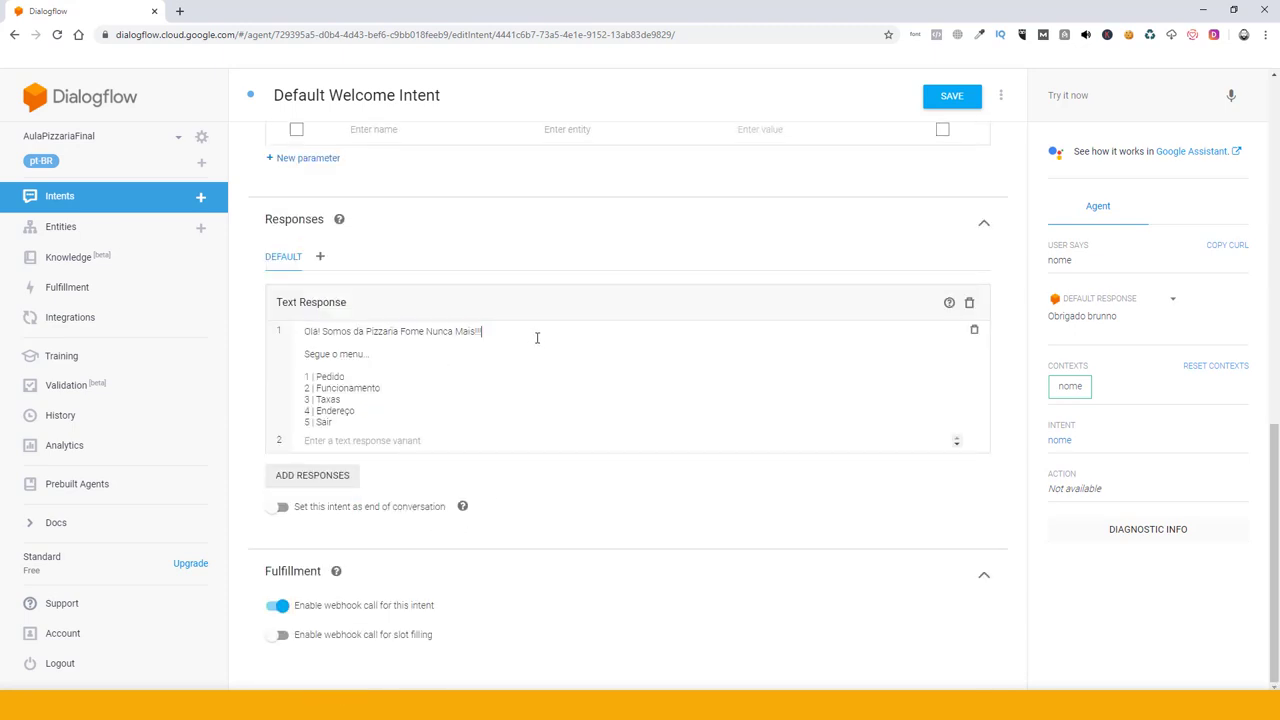
pyautogui.write('no')
pyautogui.click(517, 330)
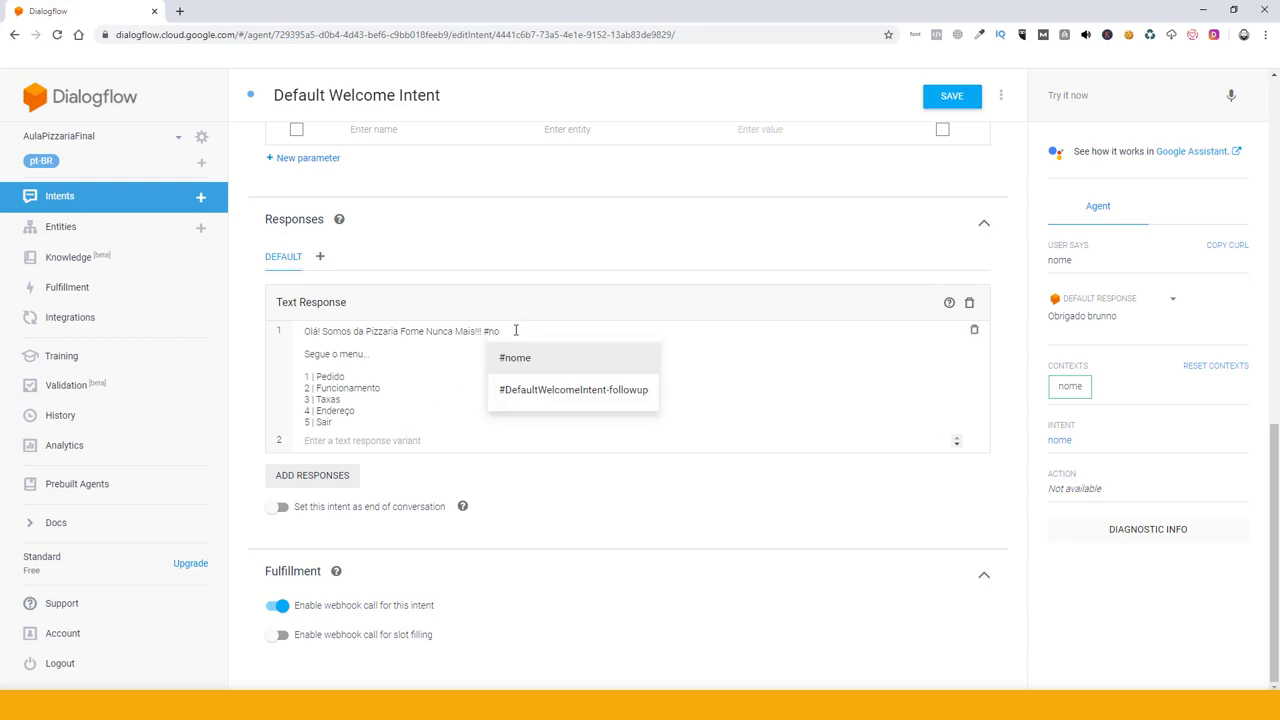
pyautogui.click(548, 357)
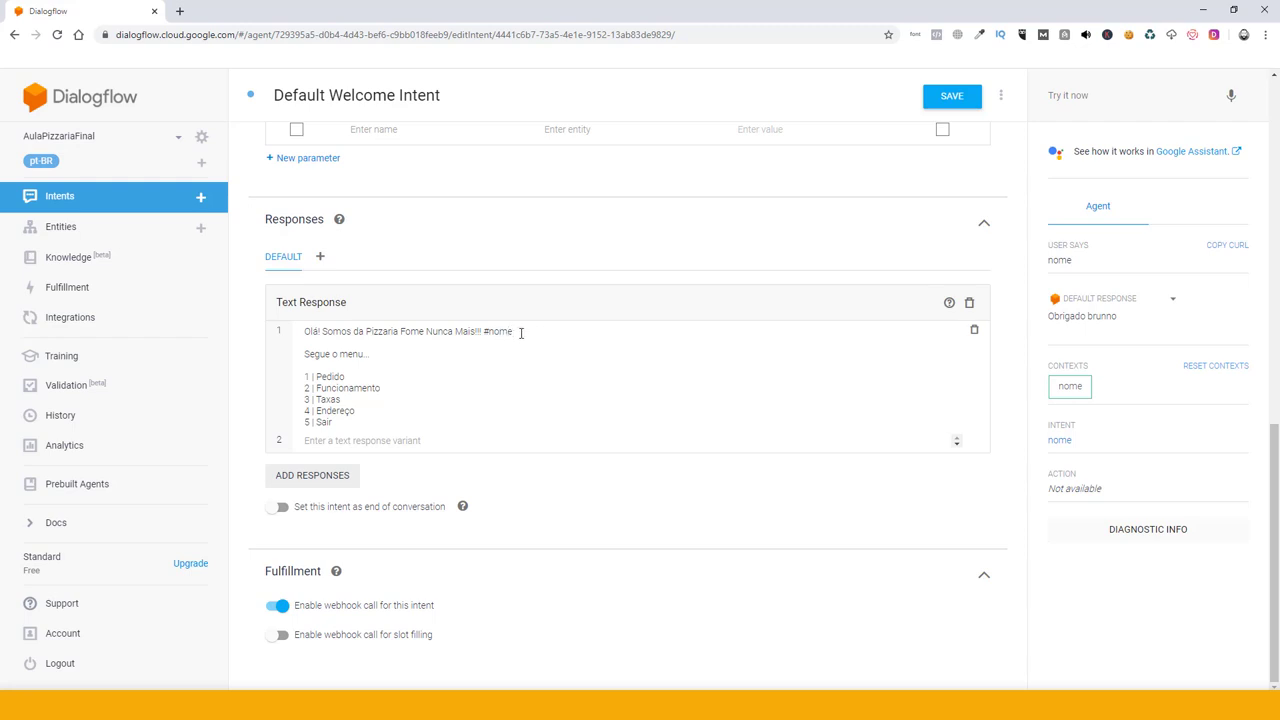
pyautogui.write('.nome')
pyautogui.hotkey('shift', 'Down')
pyautogui.hotkey('shift', 'Down')
pyautogui.hotkey('shift', 'Down')
pyautogui.hotkey('shift', 'Down')
pyautogui.hotkey('shift', 'Down')
pyautogui.hotkey('shift', 'Down')
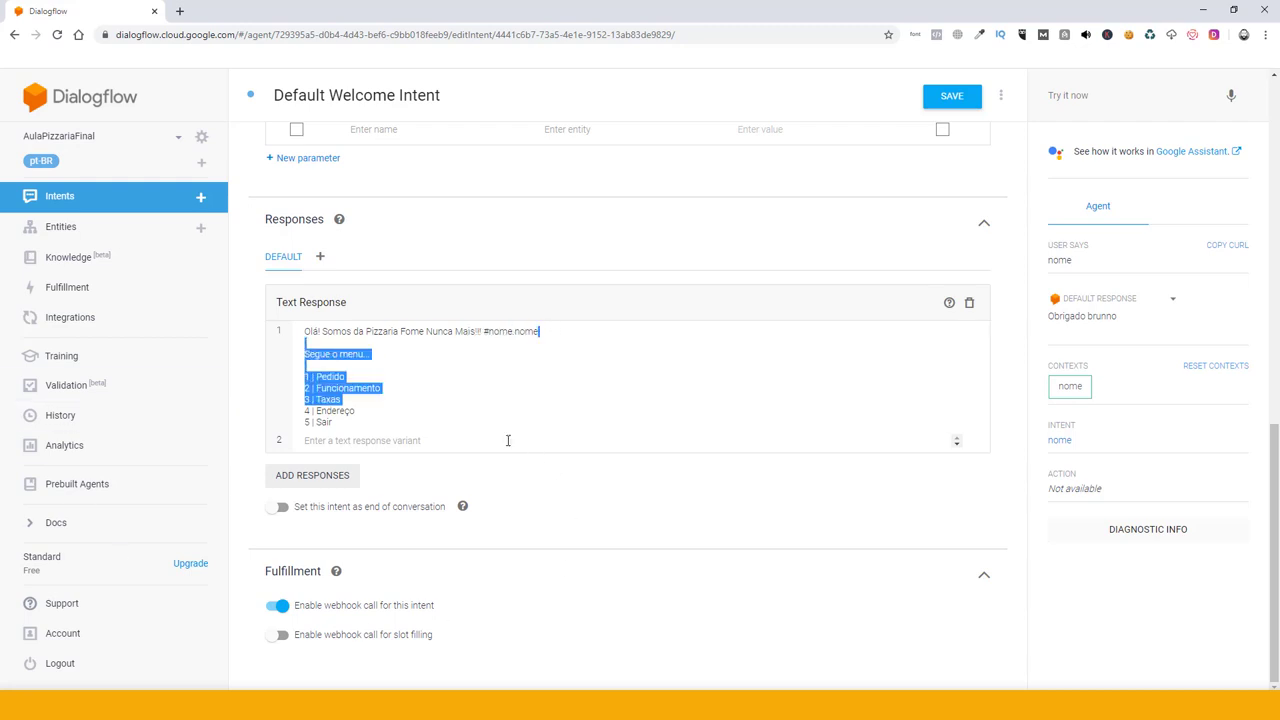
# Step: Leave the Default Welcome Intent and return to the agent's list of intents
pyautogui.click(508, 440)
pyautogui.click(951, 96)
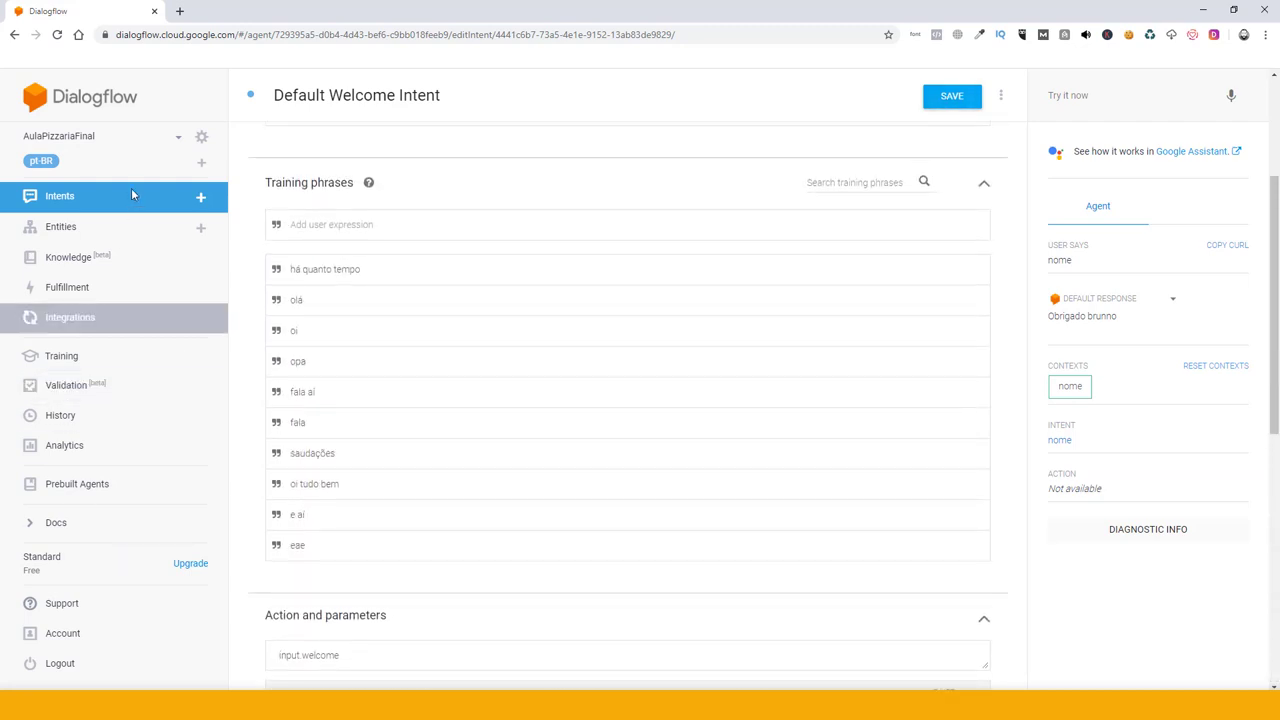
pyautogui.click(143, 203)
pyautogui.click(688, 126)
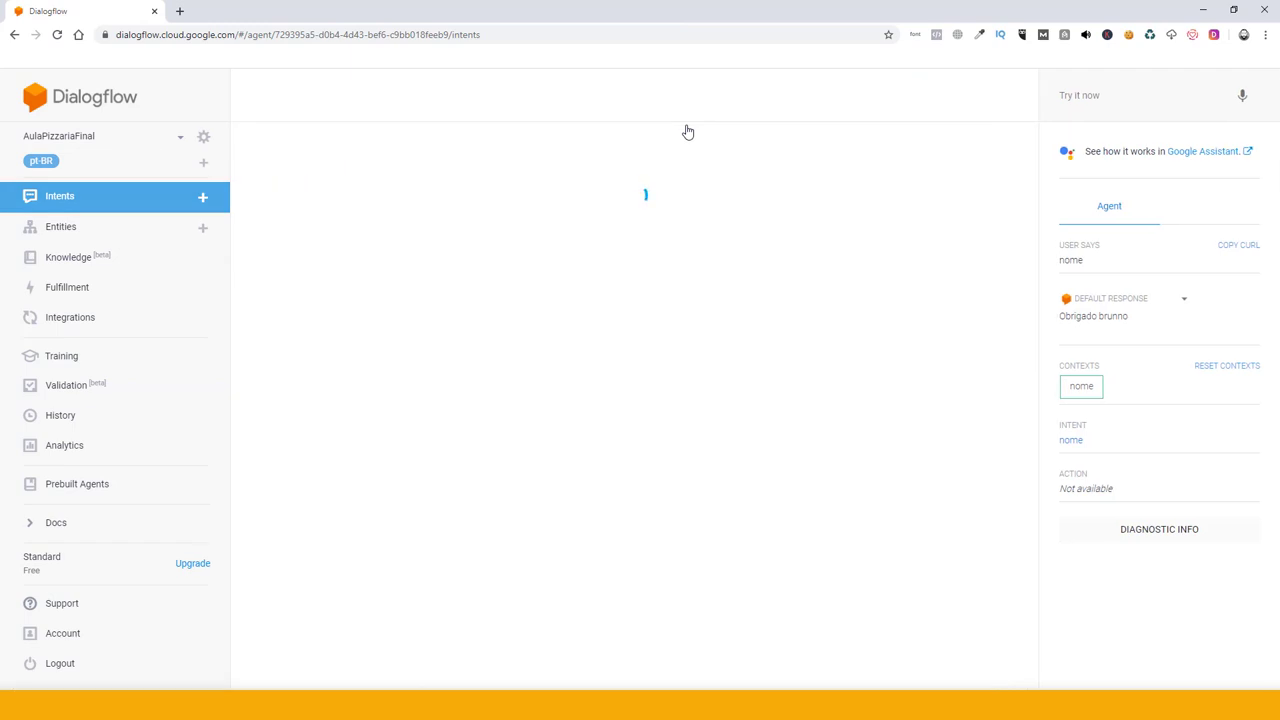